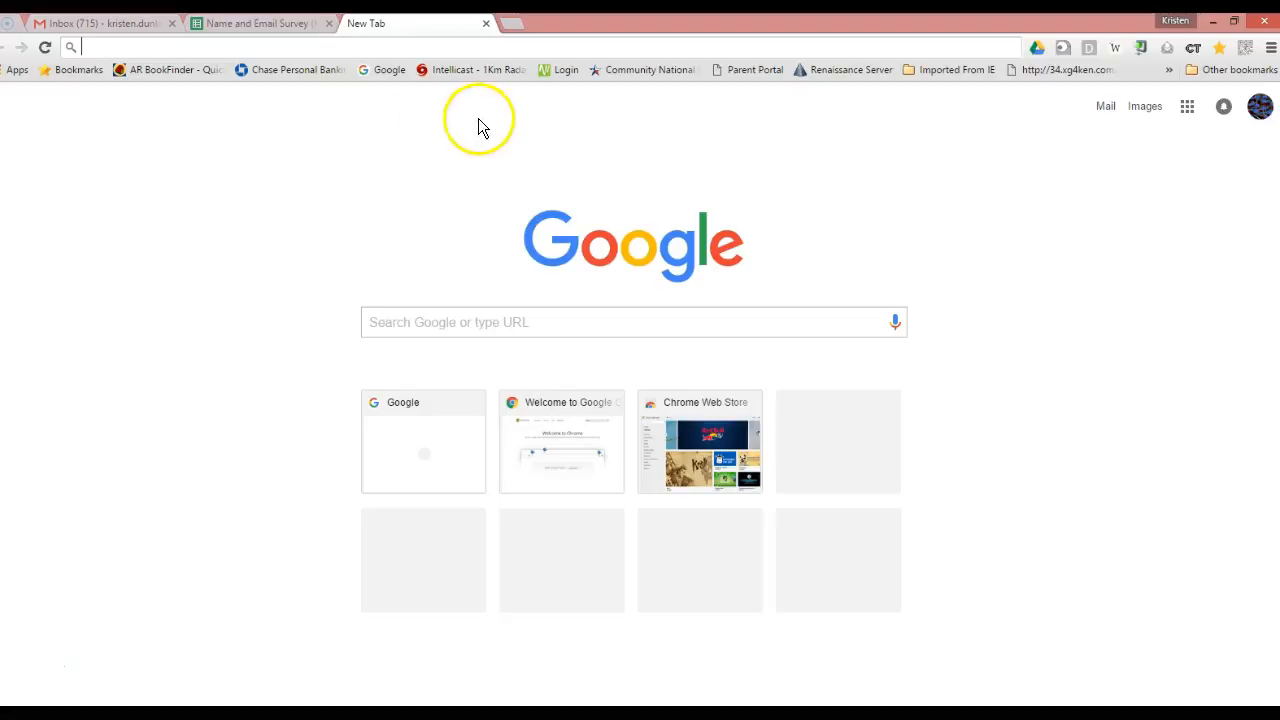
# Open the Google apps grid from Chrome's new tab page.
pyautogui.click(1187, 110)
# Go to Google Drive and create a new blank Google Form via New > More.
pyautogui.click(1141, 280)
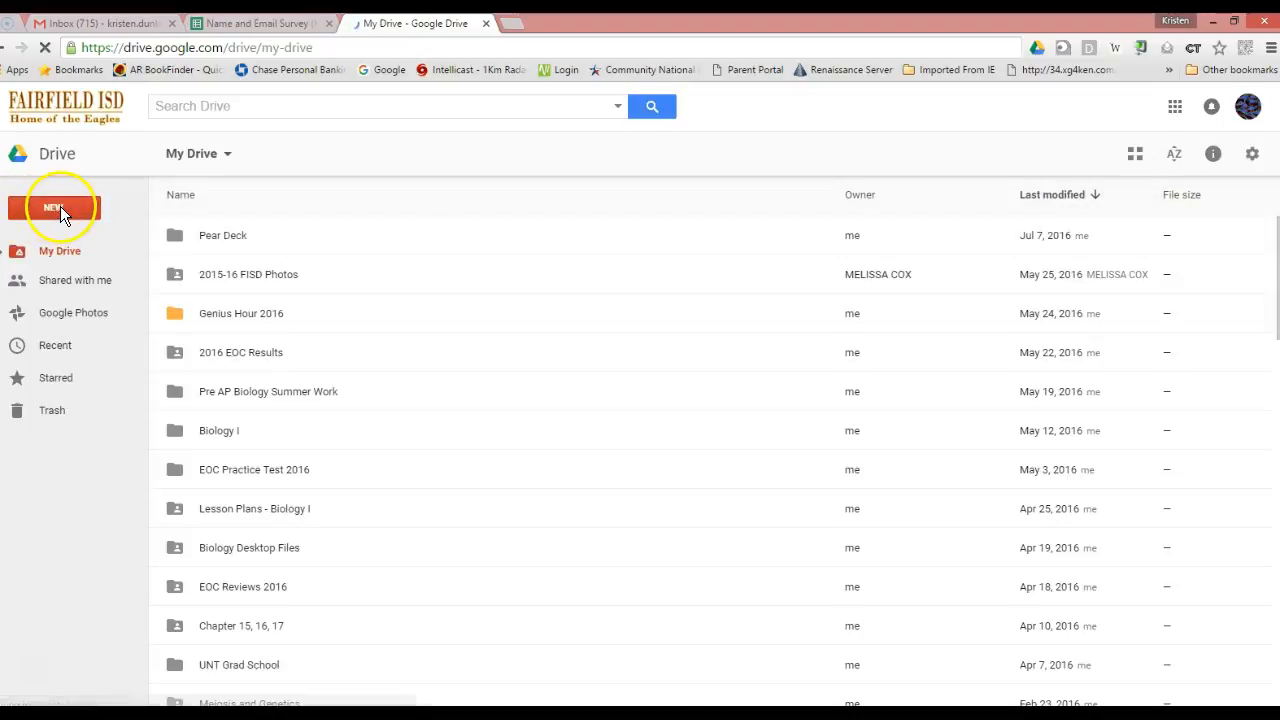
pyautogui.click(60, 208)
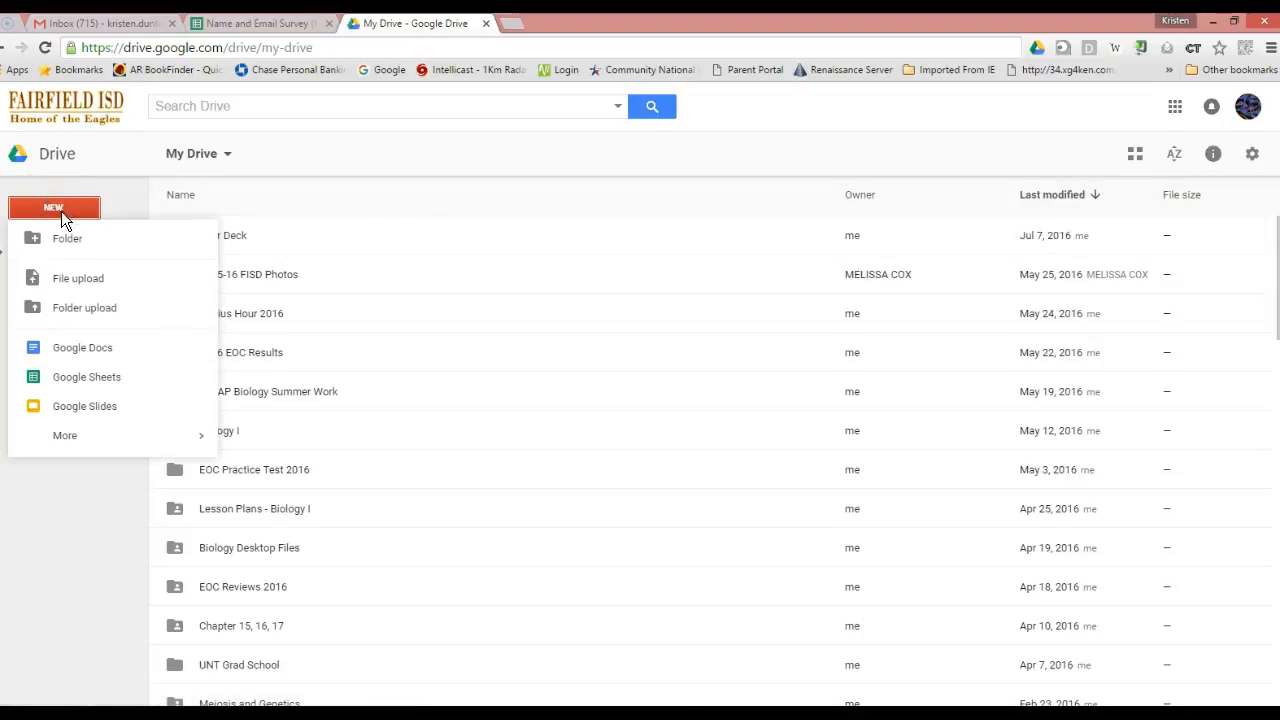
pyautogui.moveTo(117, 440)
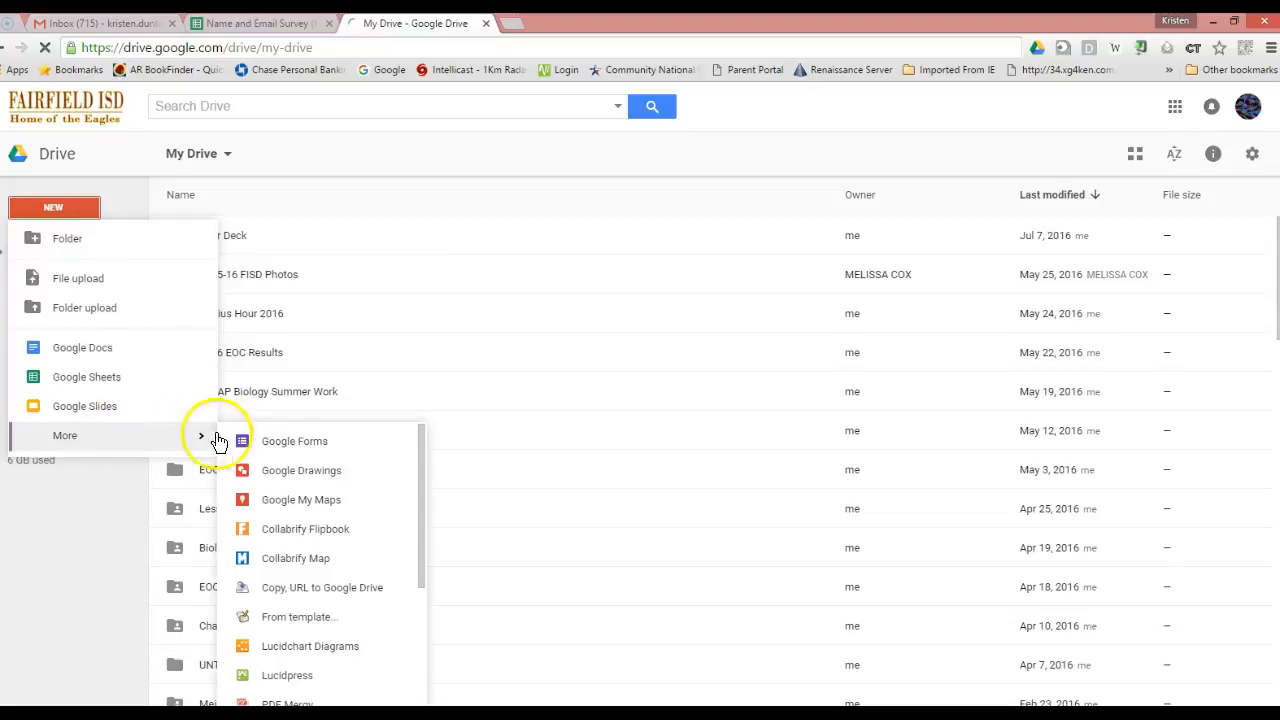
pyautogui.click(274, 442)
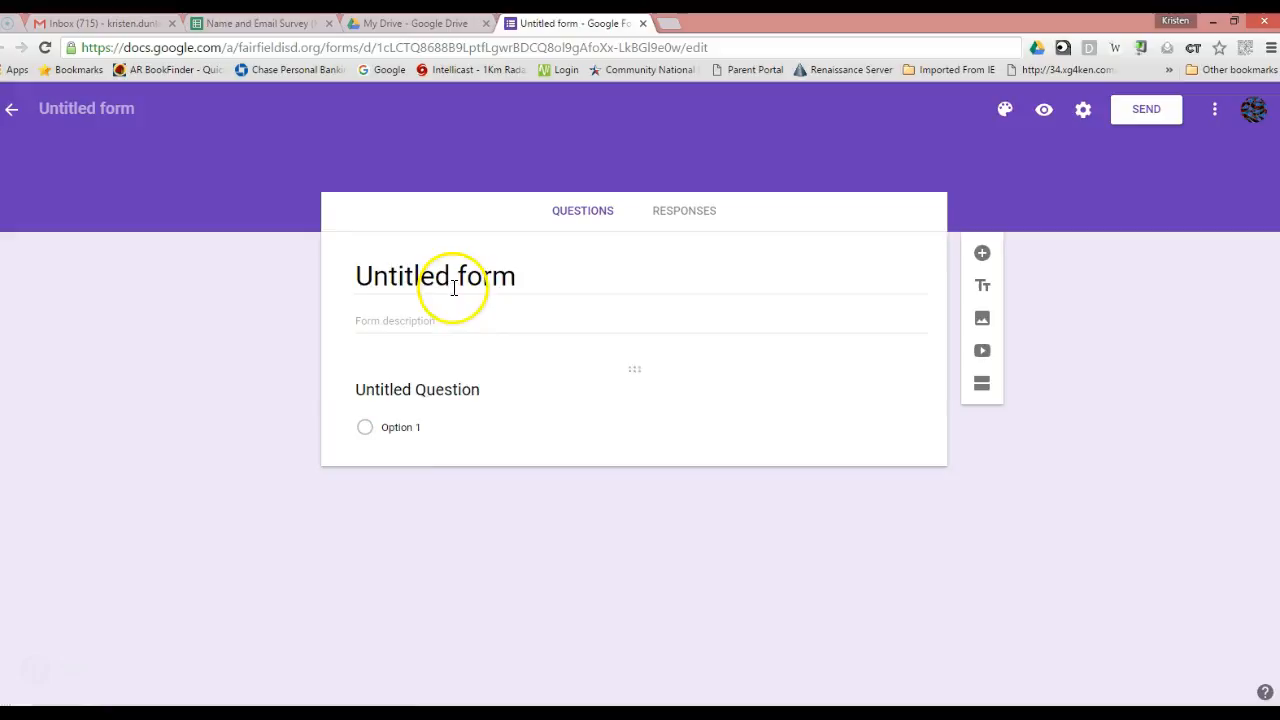
# Title the form 'Name and Email Survey' and begin naming the first question 'First Name'.
pyautogui.click(524, 280)
pyautogui.moveTo(524, 280); pyautogui.dragTo(351, 277)
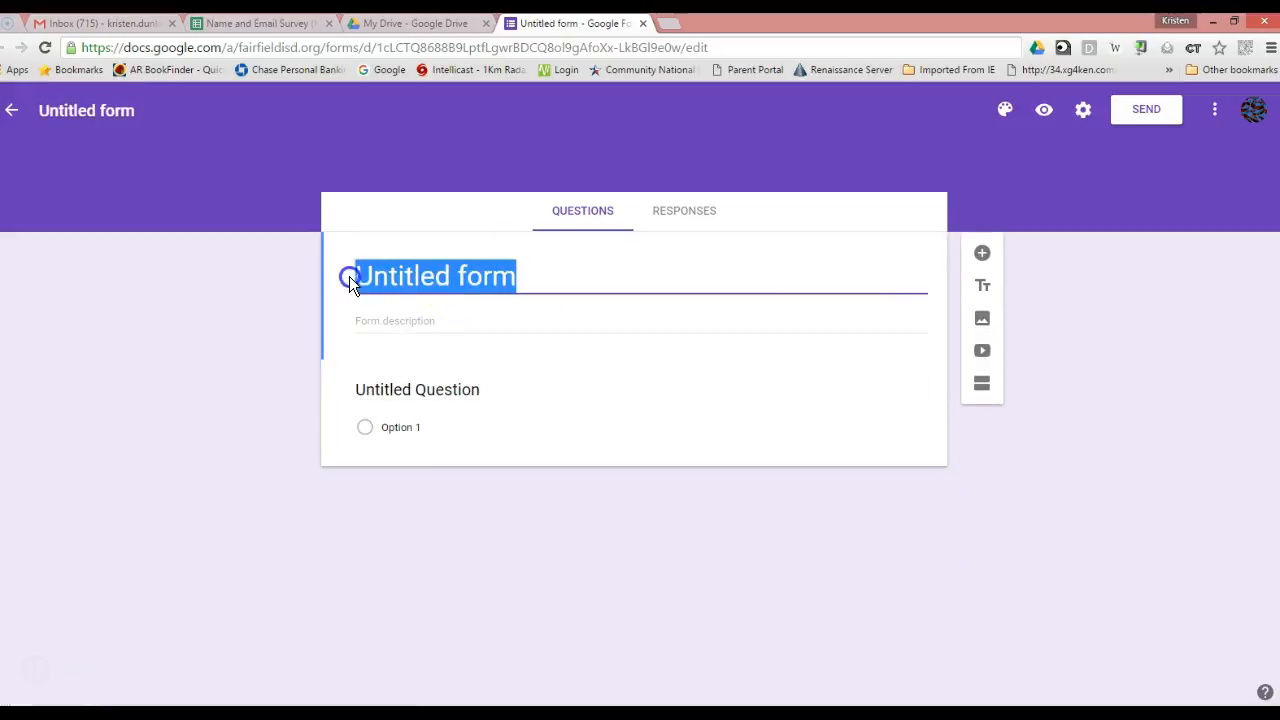
pyautogui.write('Name')
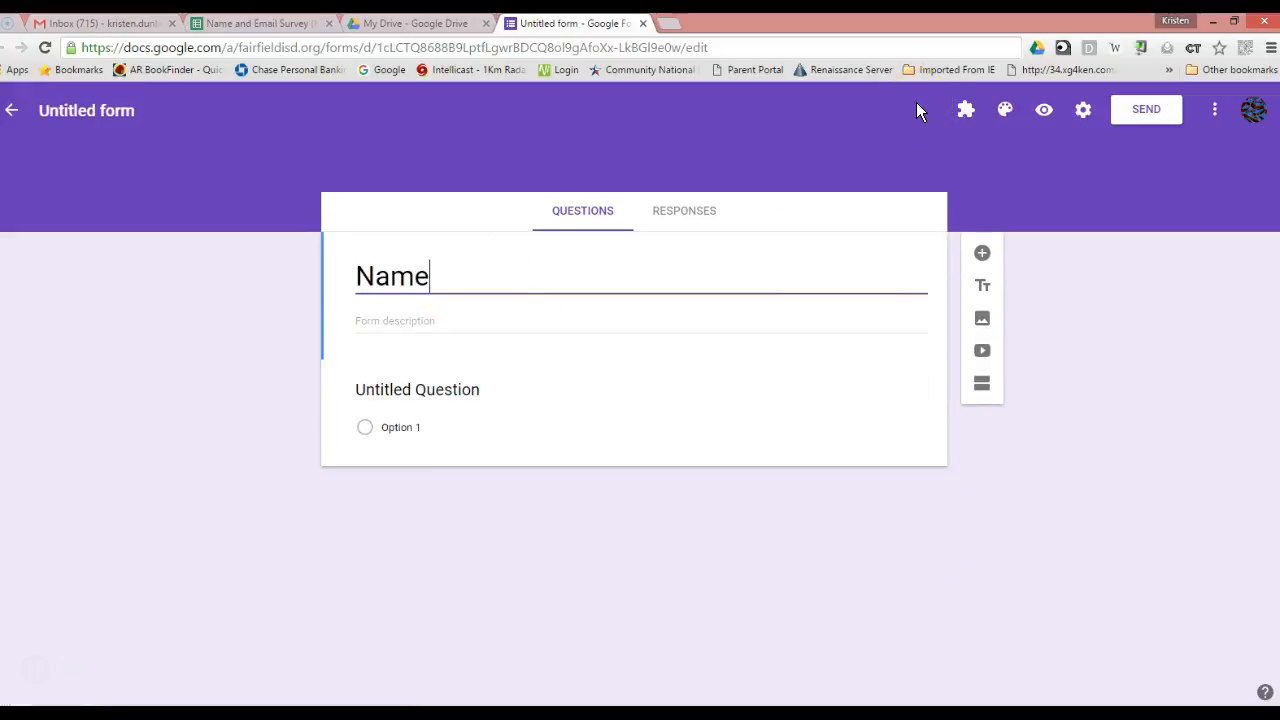
pyautogui.write(' and Email Survey')
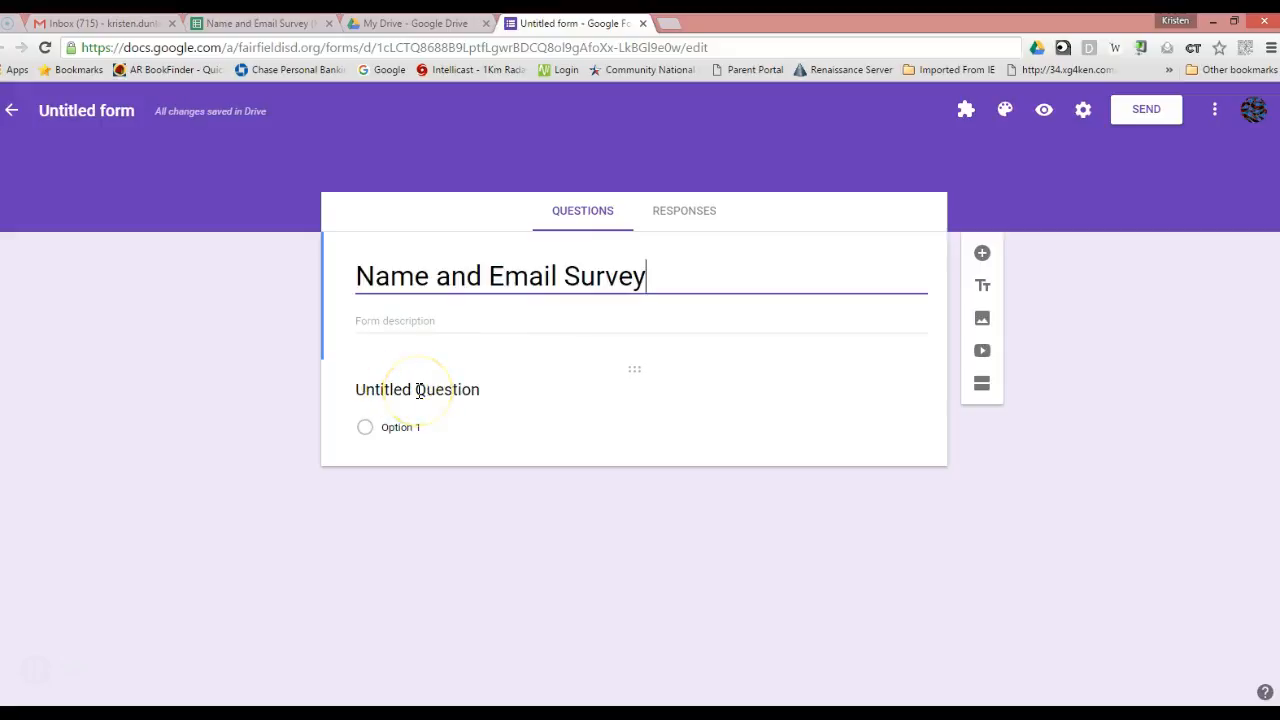
pyautogui.click(419, 390)
pyautogui.write('K')
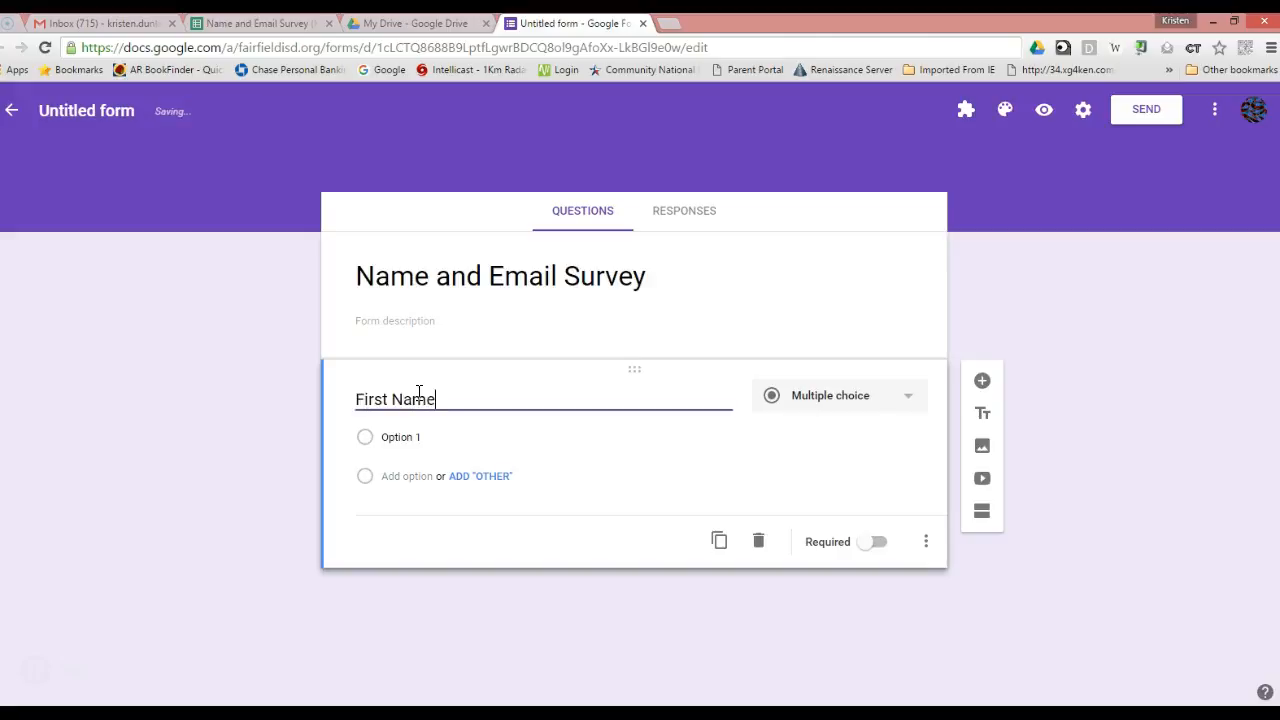
# Make the First Name question a required short-answer question.
pyautogui.click(907, 400)
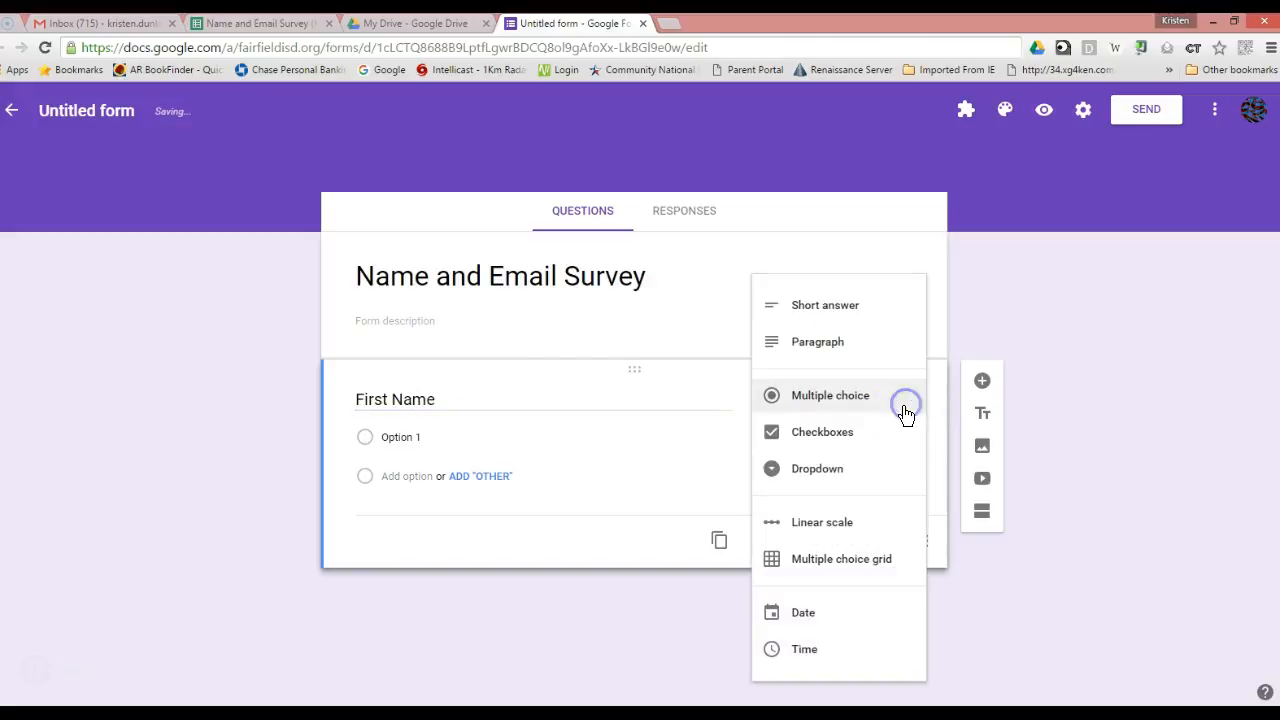
pyautogui.click(845, 306)
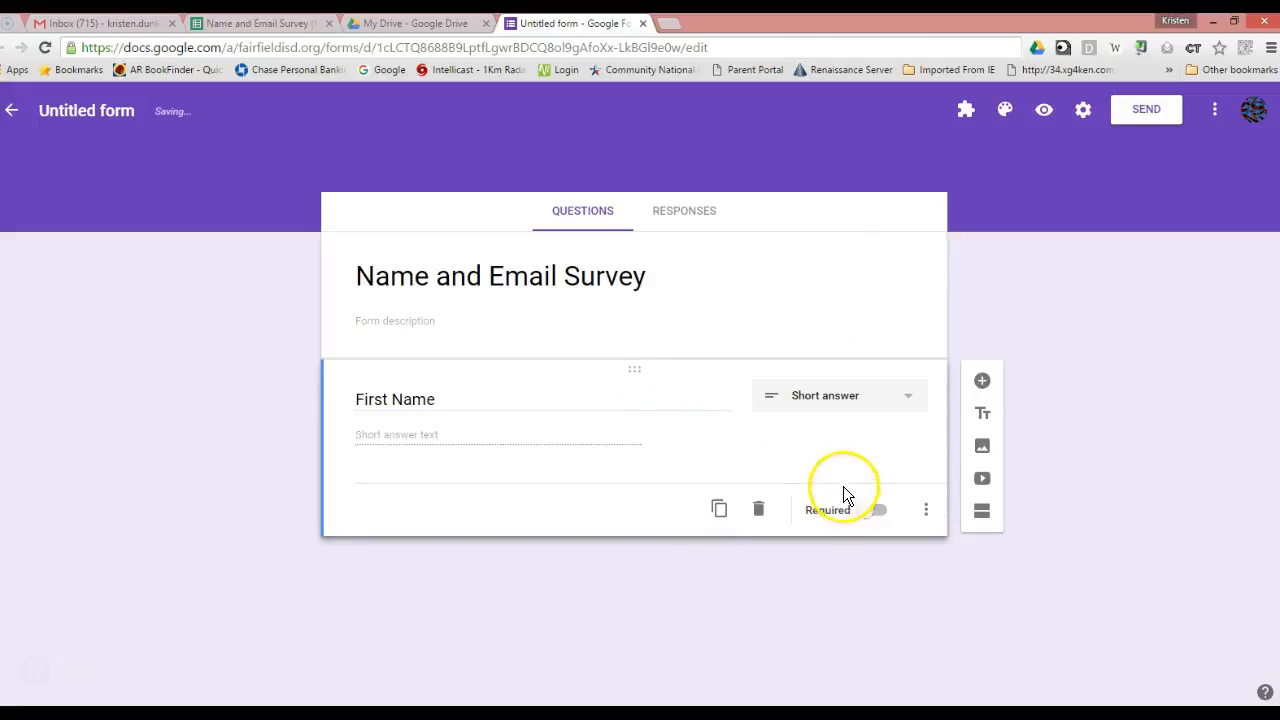
pyautogui.click(877, 510)
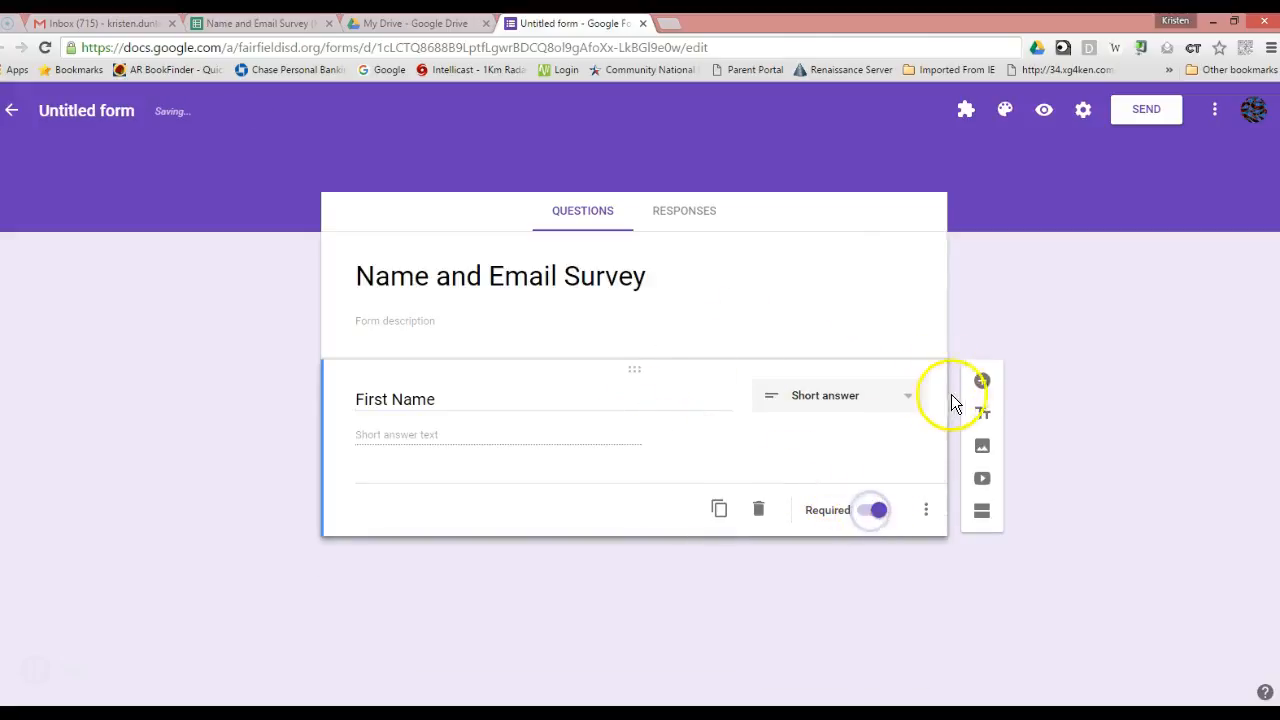
# Add a required short-answer 'Last Name' question below First Name.
pyautogui.click(984, 379)
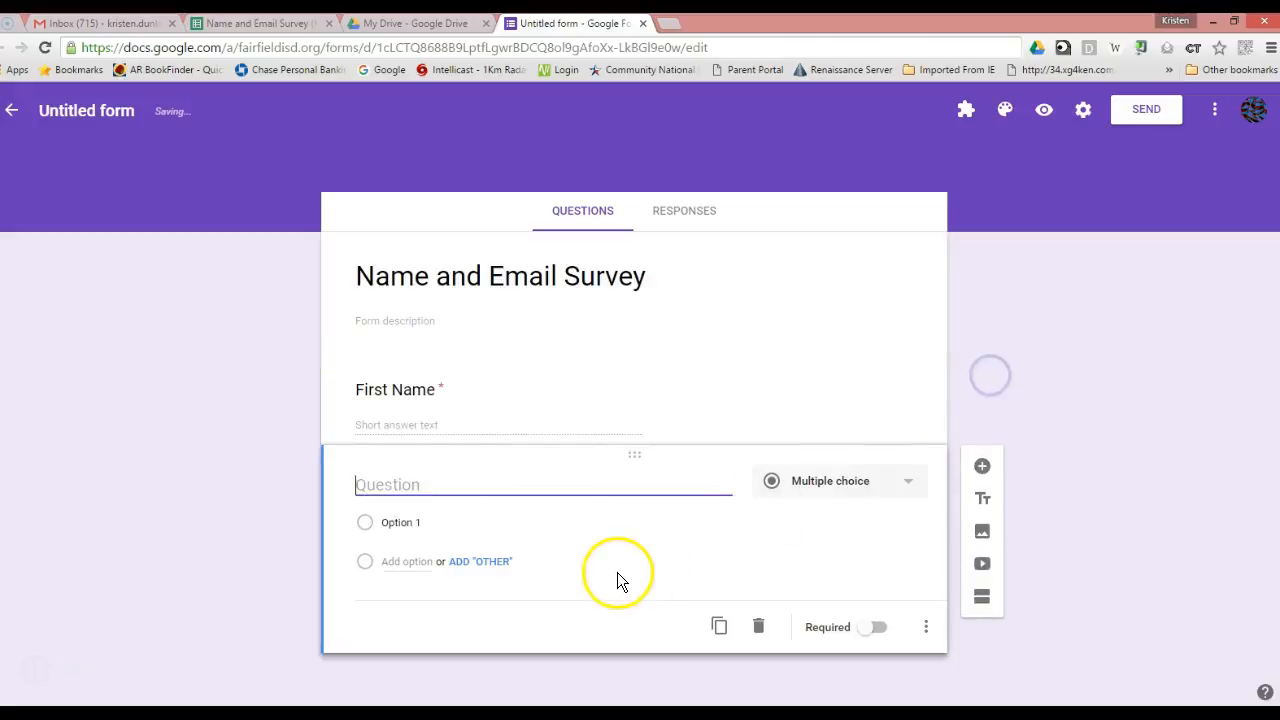
pyautogui.write('Last Name')
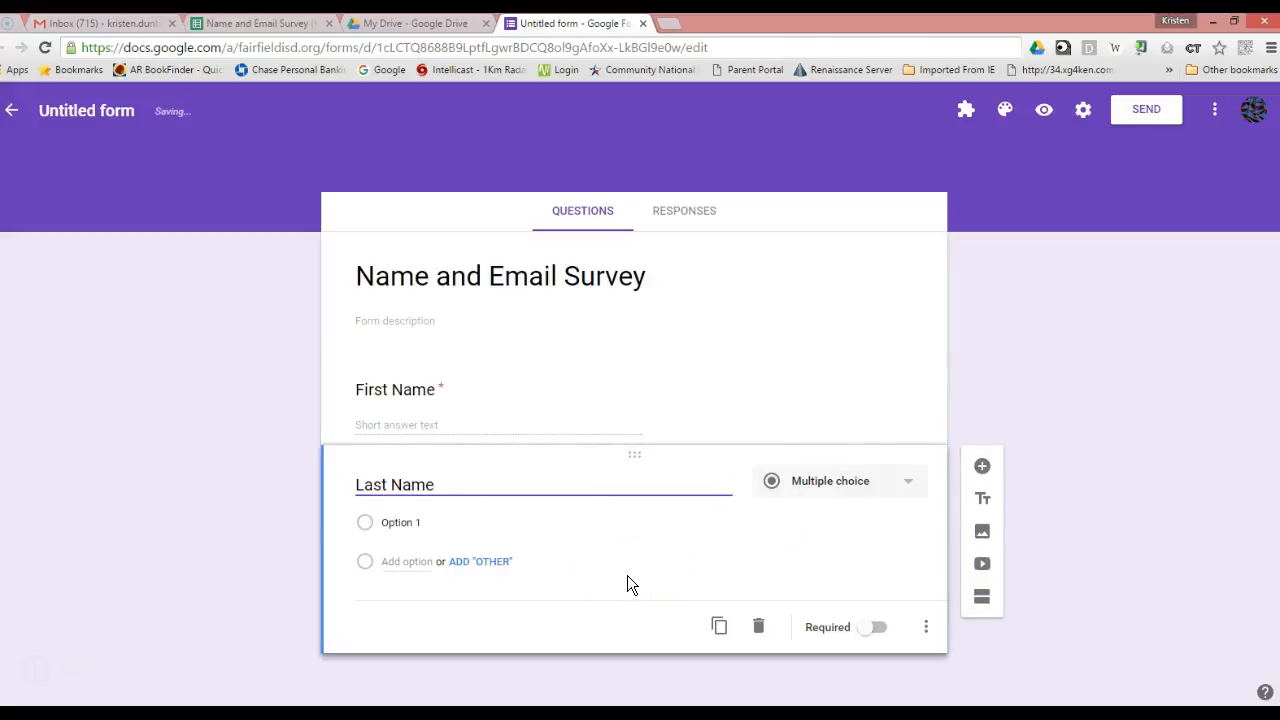
pyautogui.click(806, 484)
pyautogui.click(862, 400)
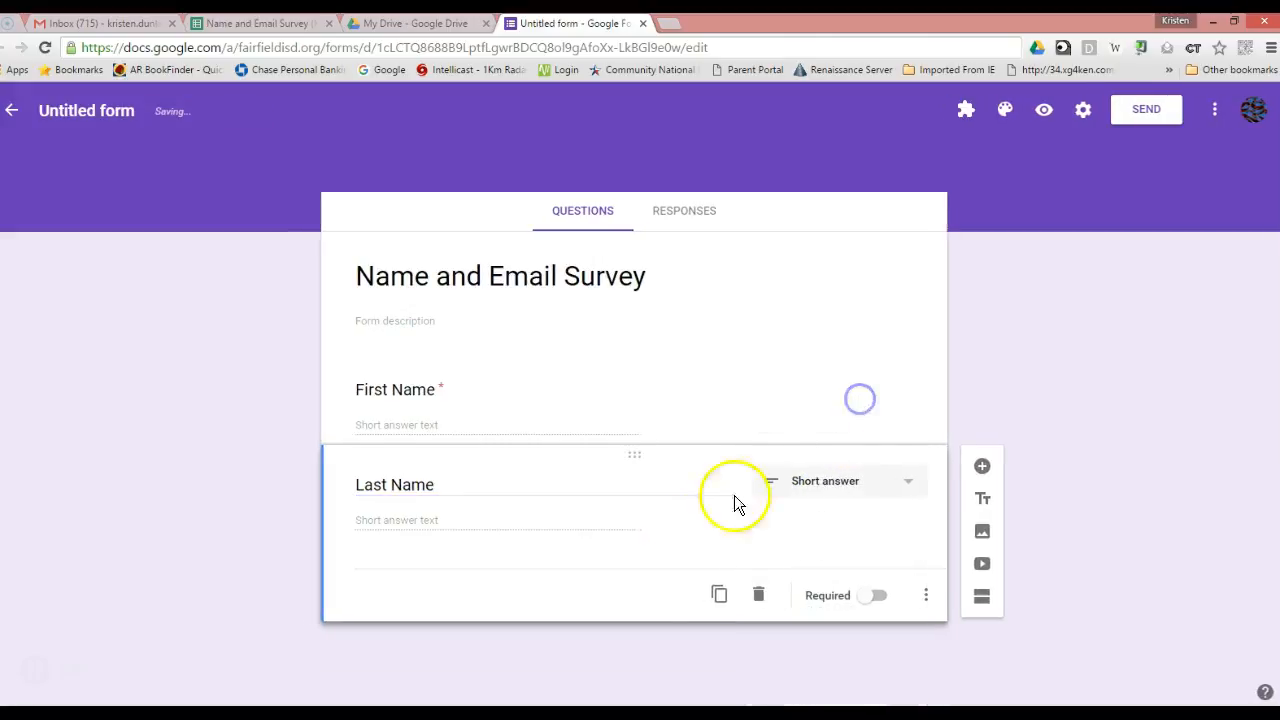
pyautogui.click(868, 600)
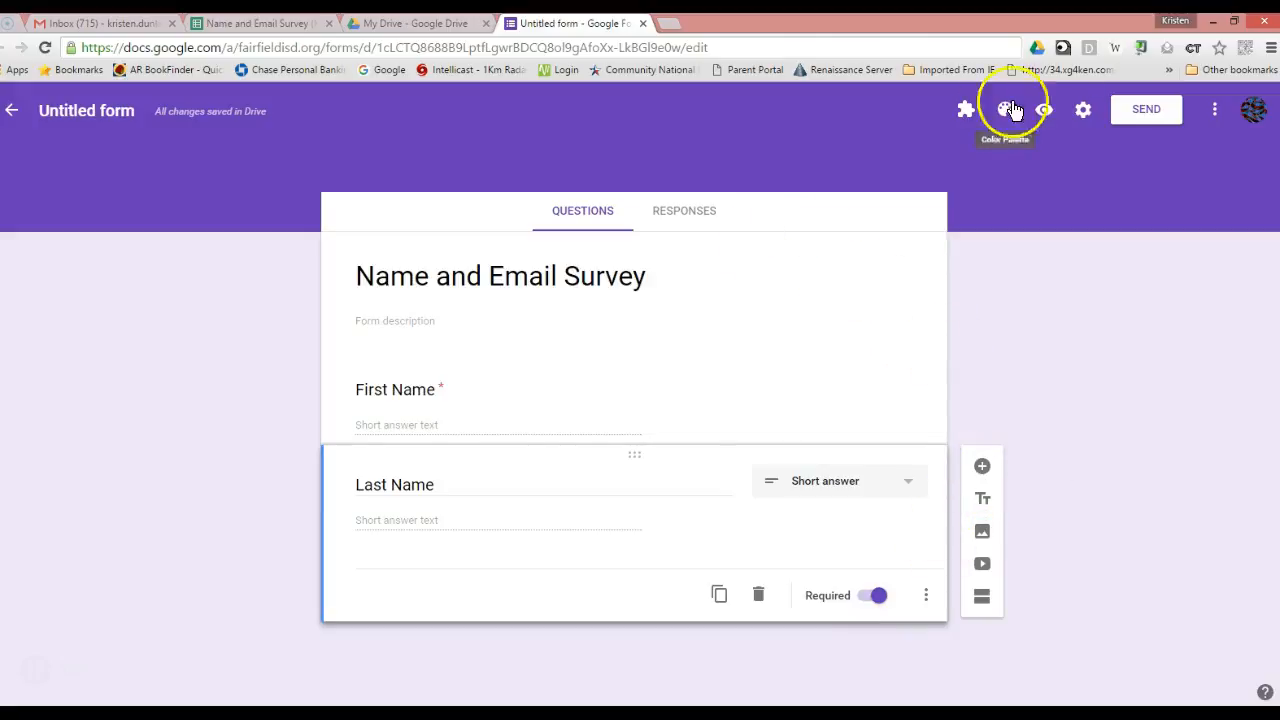
pyautogui.click(1084, 112)
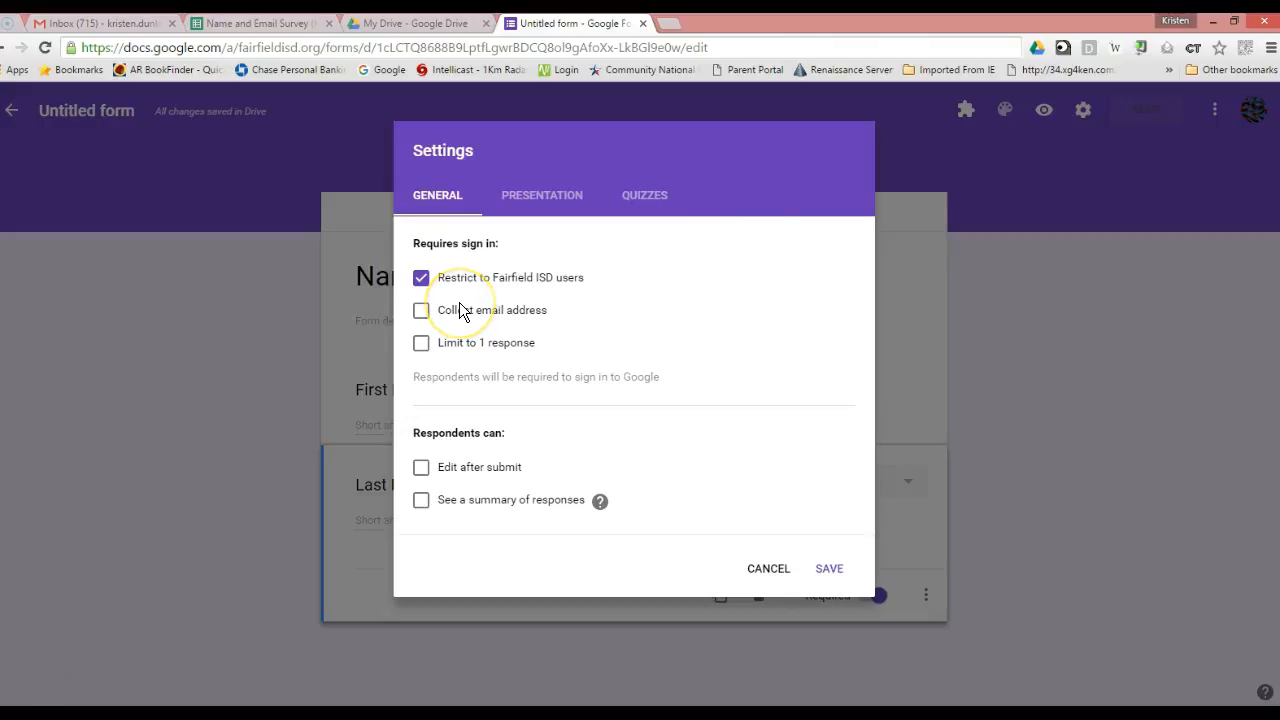
# Turn on email address collection, turn off response receipts, and save the settings.
pyautogui.click(424, 313)
pyautogui.click(422, 381)
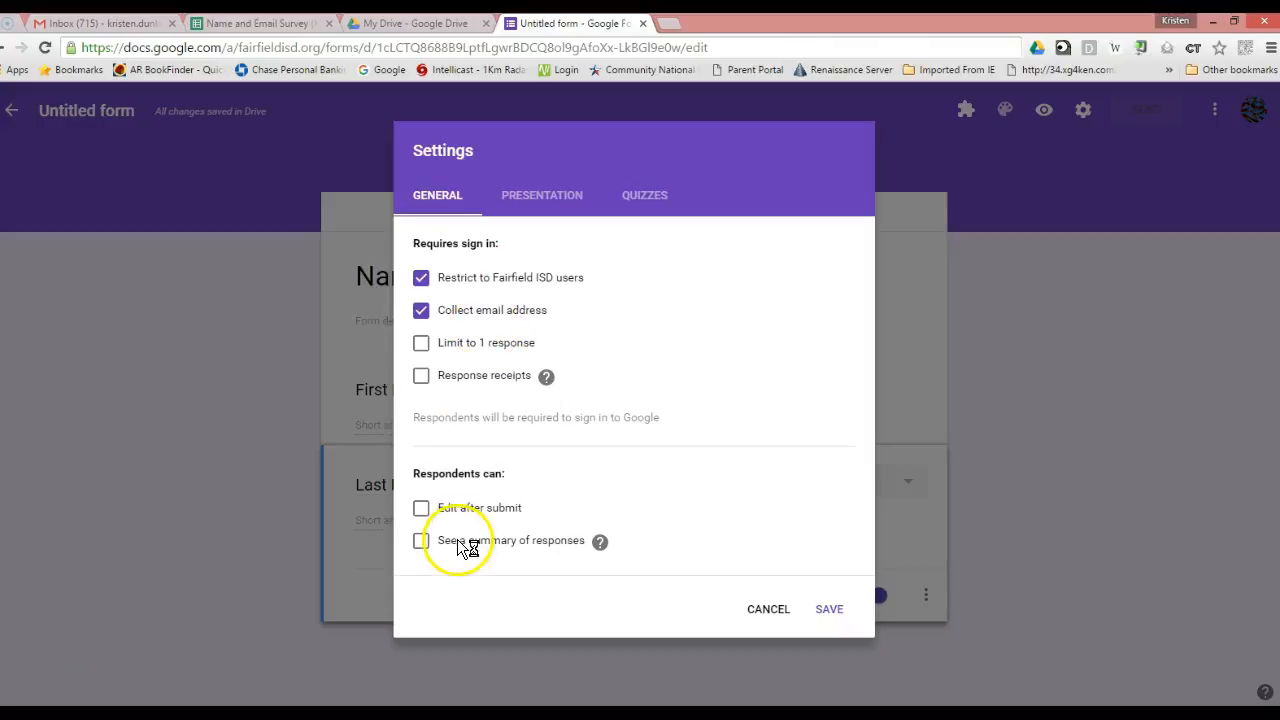
pyautogui.click(833, 612)
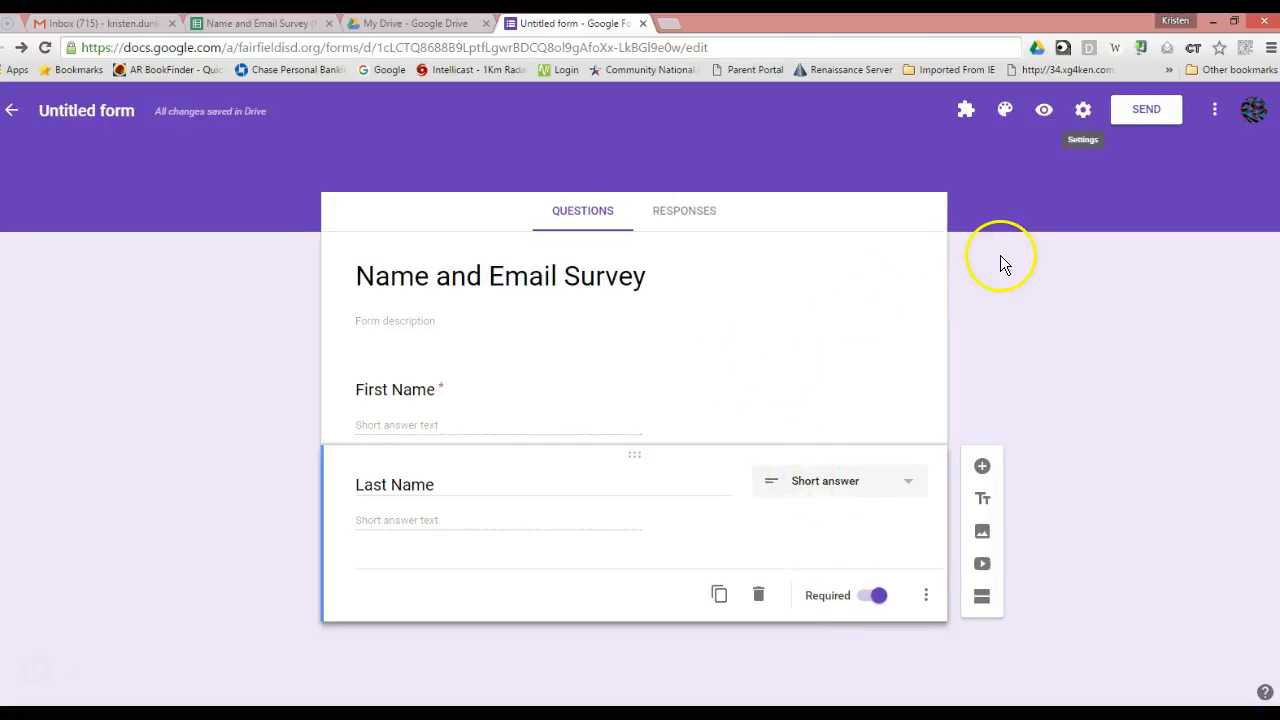
pyautogui.click(1151, 106)
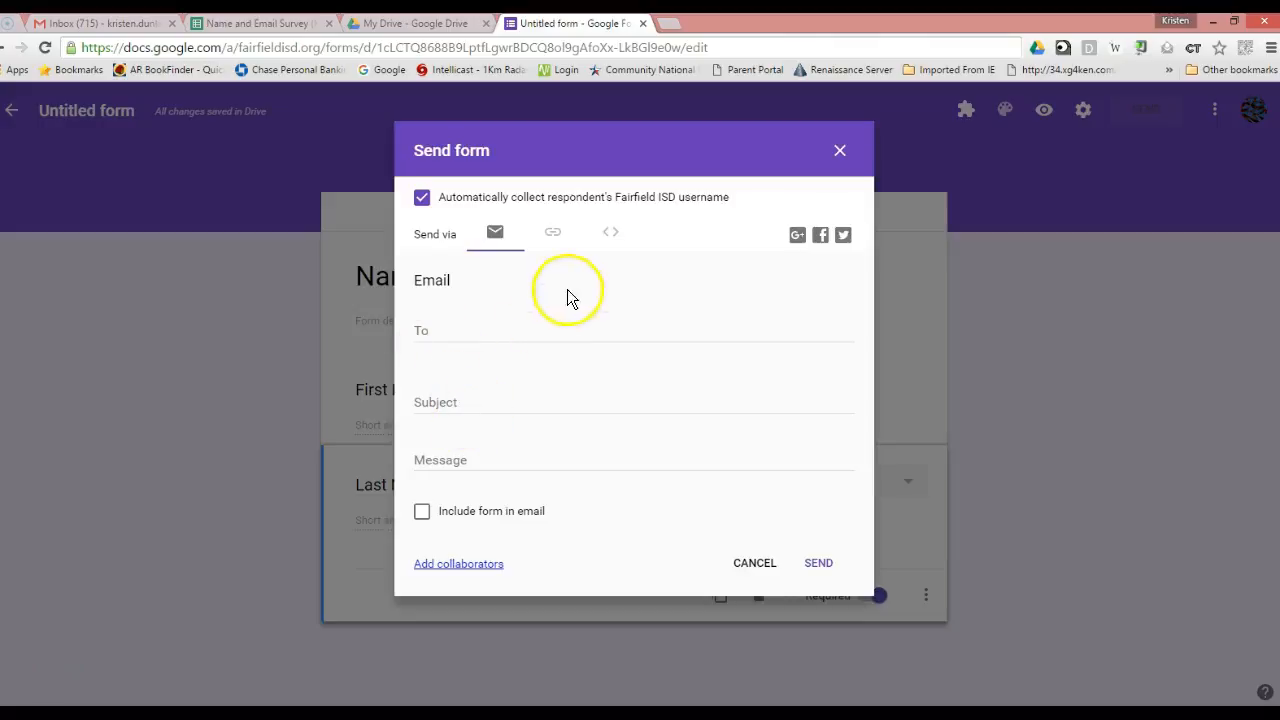
pyautogui.click(558, 233)
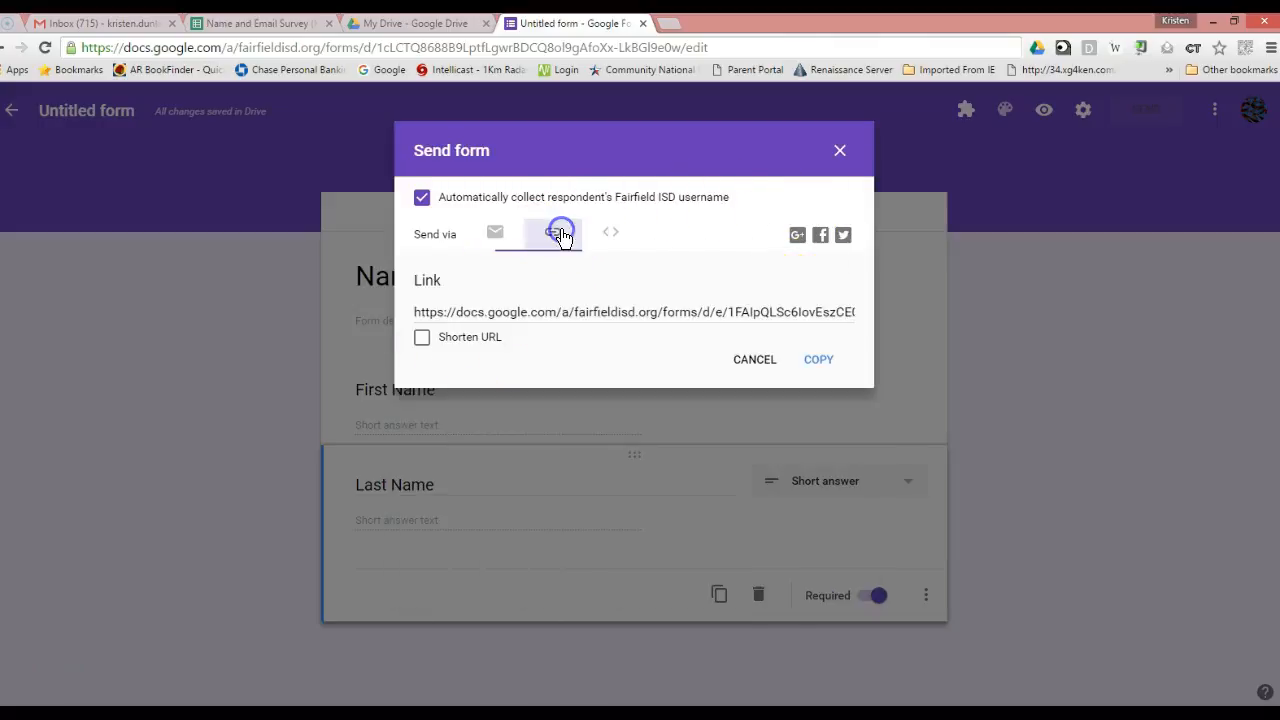
pyautogui.click(422, 338)
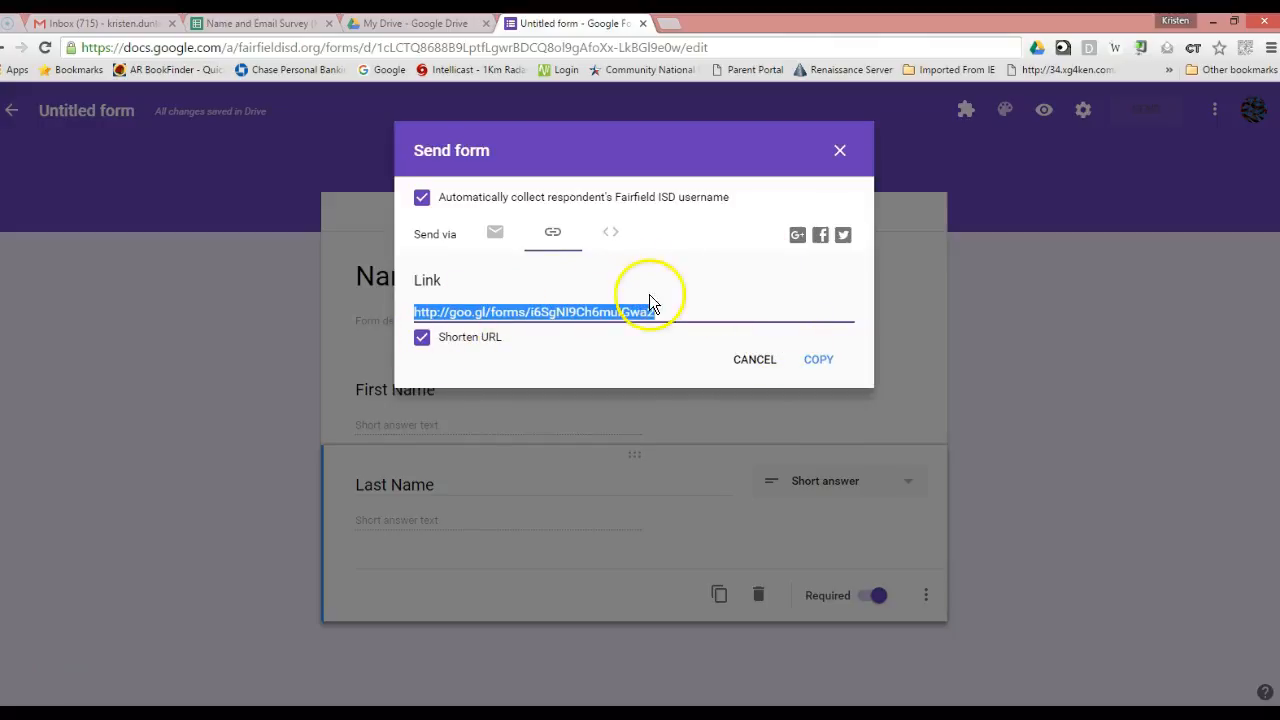
pyautogui.click(840, 154)
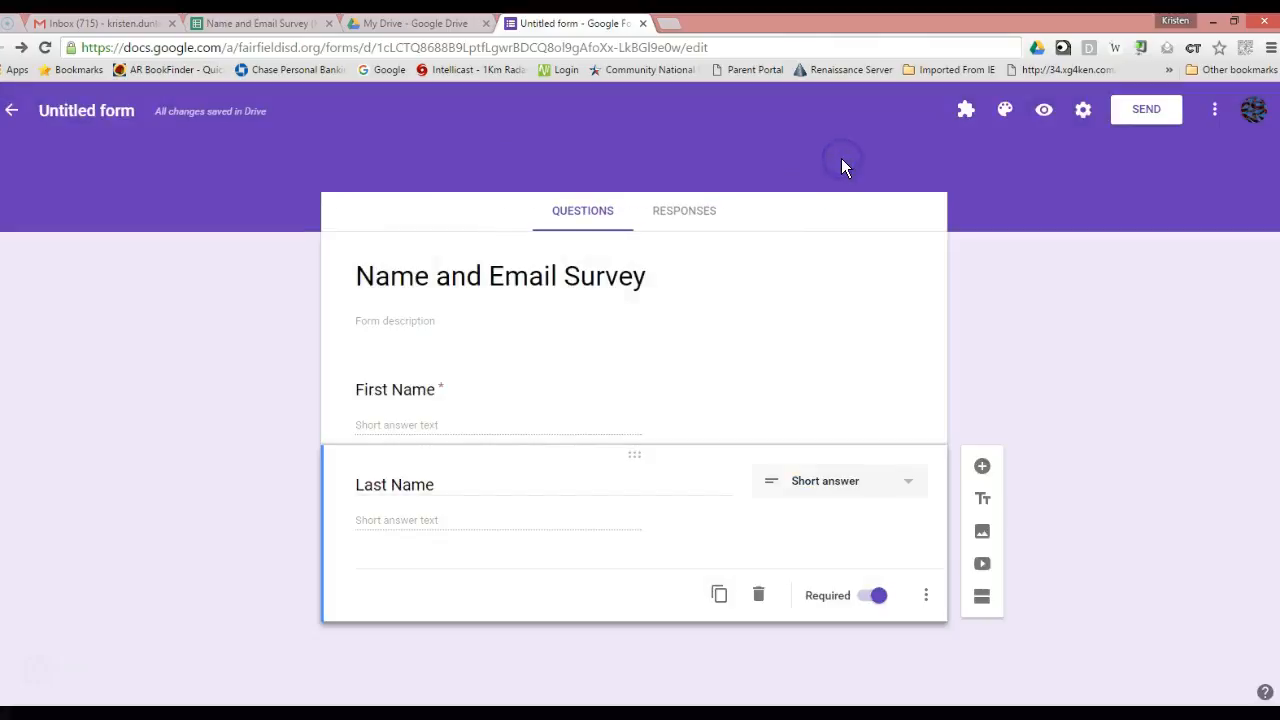
# View the form's responses and create a linked responses spreadsheet, then switch to it.
pyautogui.click(681, 213)
pyautogui.click(882, 262)
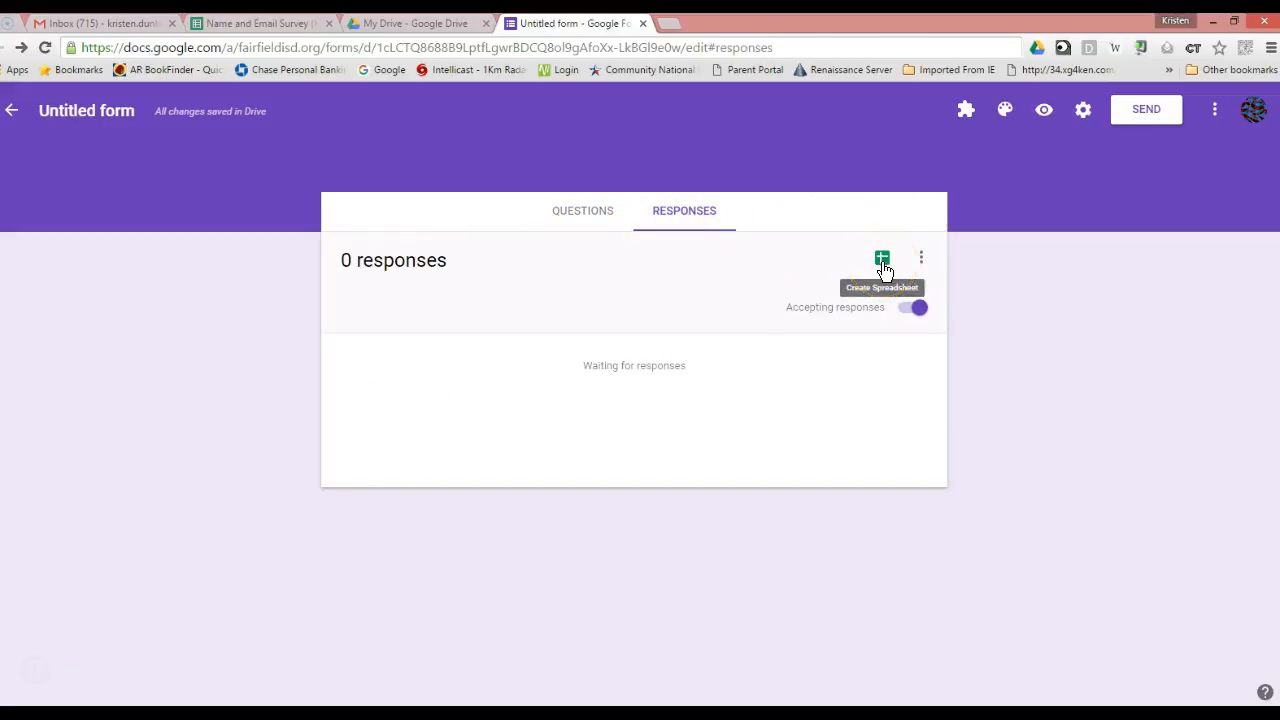
pyautogui.click(872, 262)
pyautogui.click(264, 25)
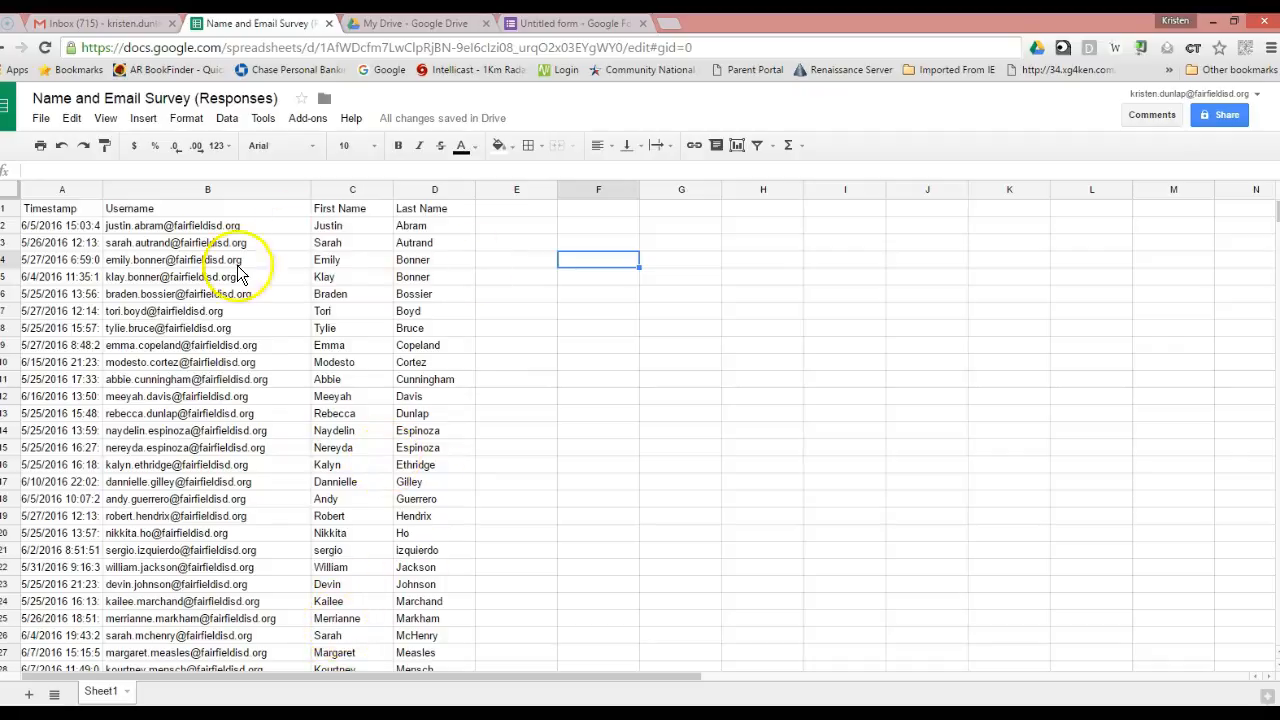
# Scroll through the 39 responses in the Name and Email Survey (Responses) sheet.
pyautogui.scroll(-10, 321, 390)
pyautogui.scroll(10, 323, 394)
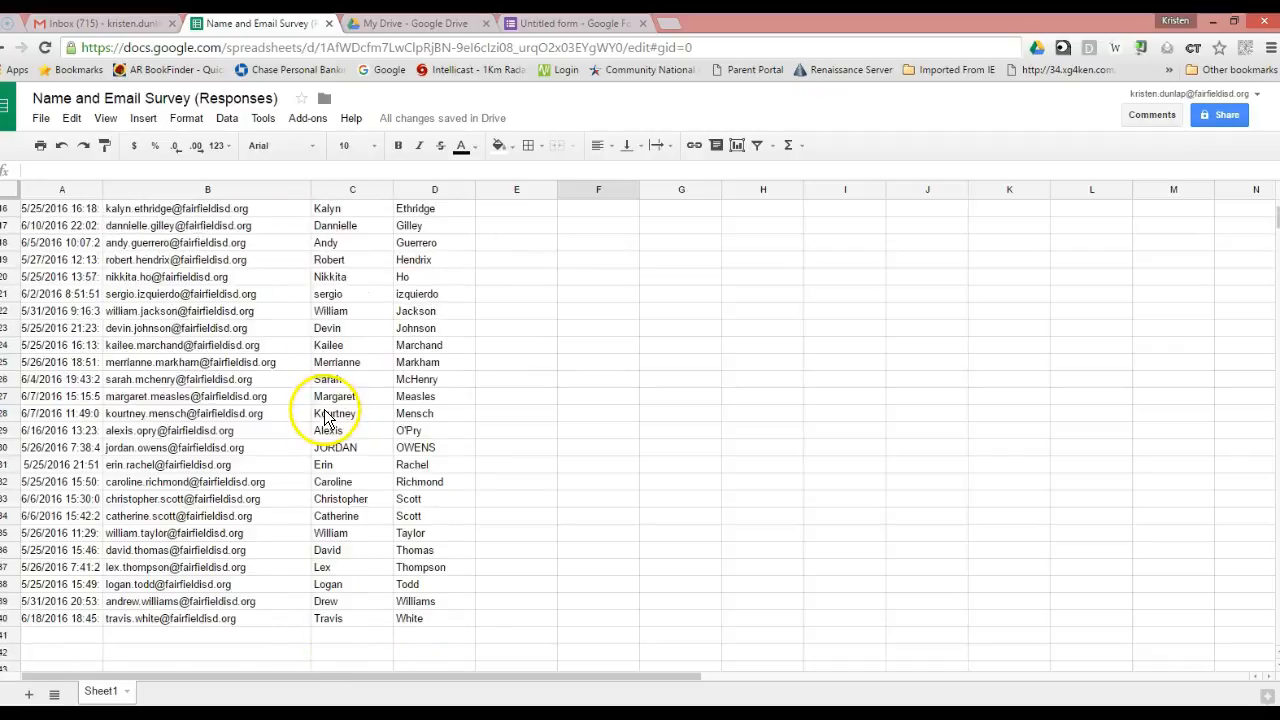
# Download the current sheet as 'Name and Email Survey (Responses) - Sheet1.csv'.
pyautogui.click(41, 120)
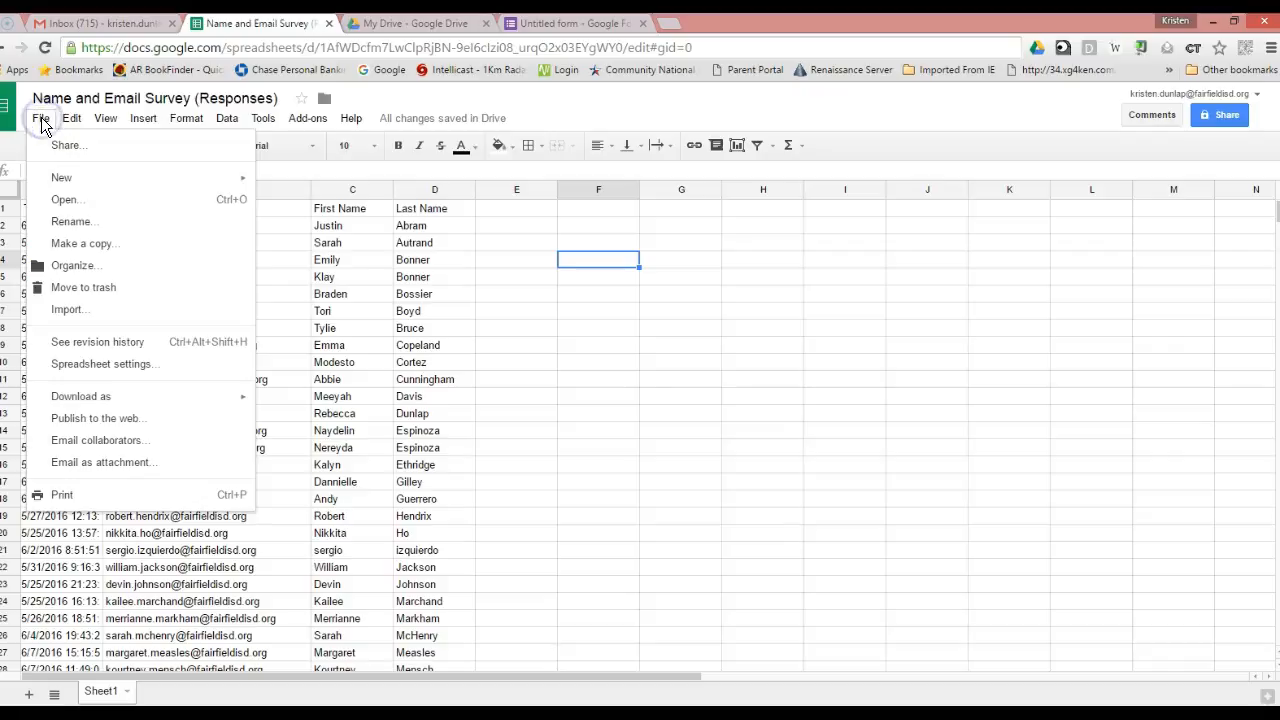
pyautogui.moveTo(88, 405)
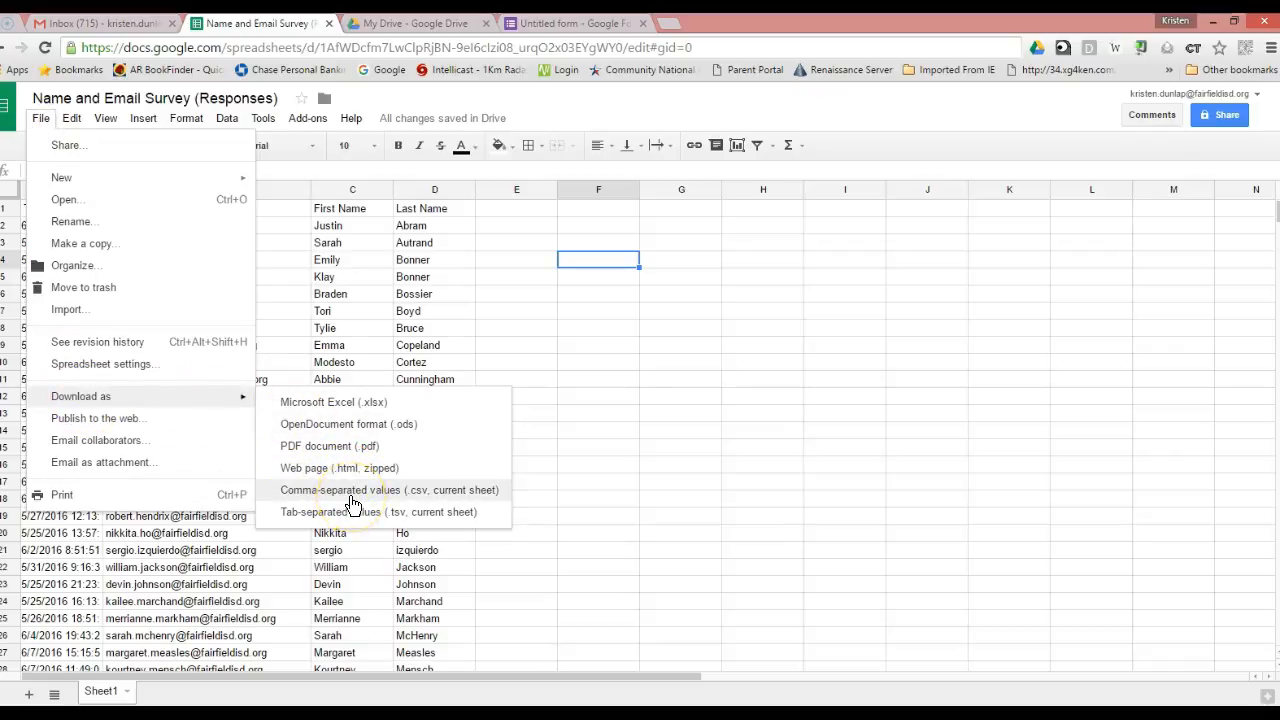
pyautogui.click(368, 497)
pyautogui.click(368, 497)
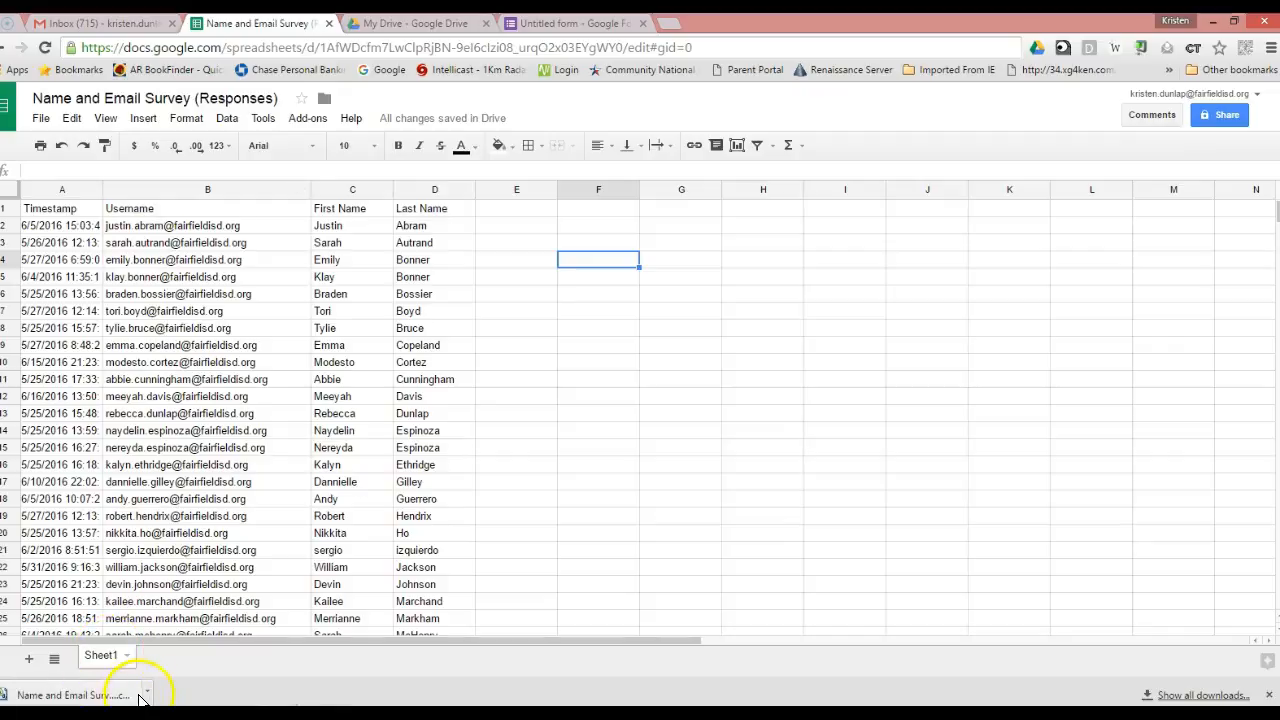
# Open the downloaded responses CSV in Excel from the download bar.
pyautogui.click(146, 694)
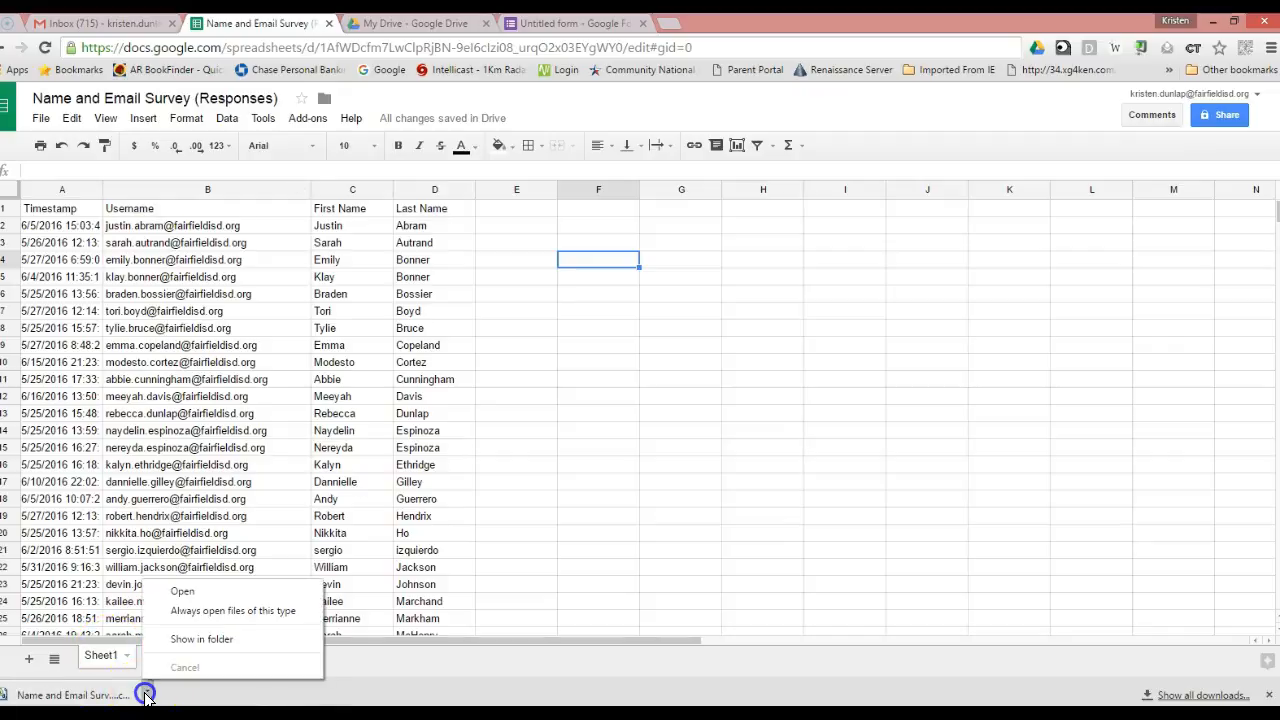
pyautogui.click(215, 591)
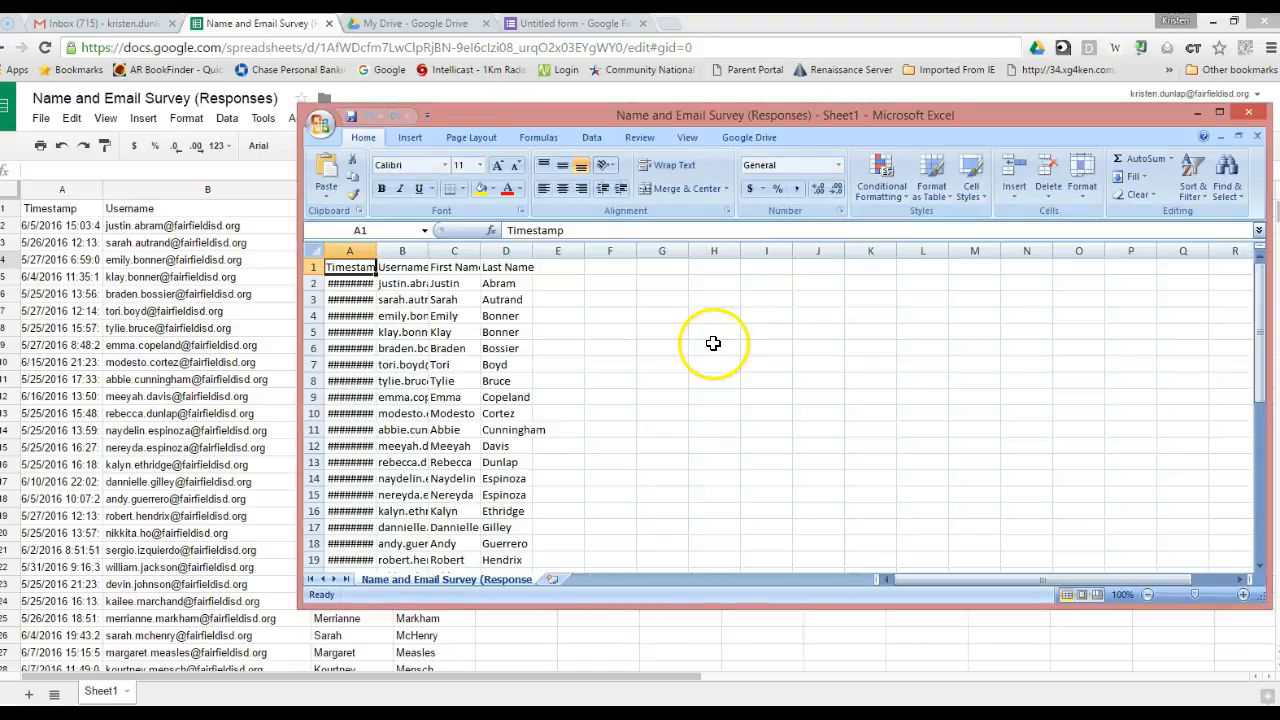
# Delete the Timestamp column from the CSV.
pyautogui.click(341, 251)
pyautogui.rightClick(341, 251)
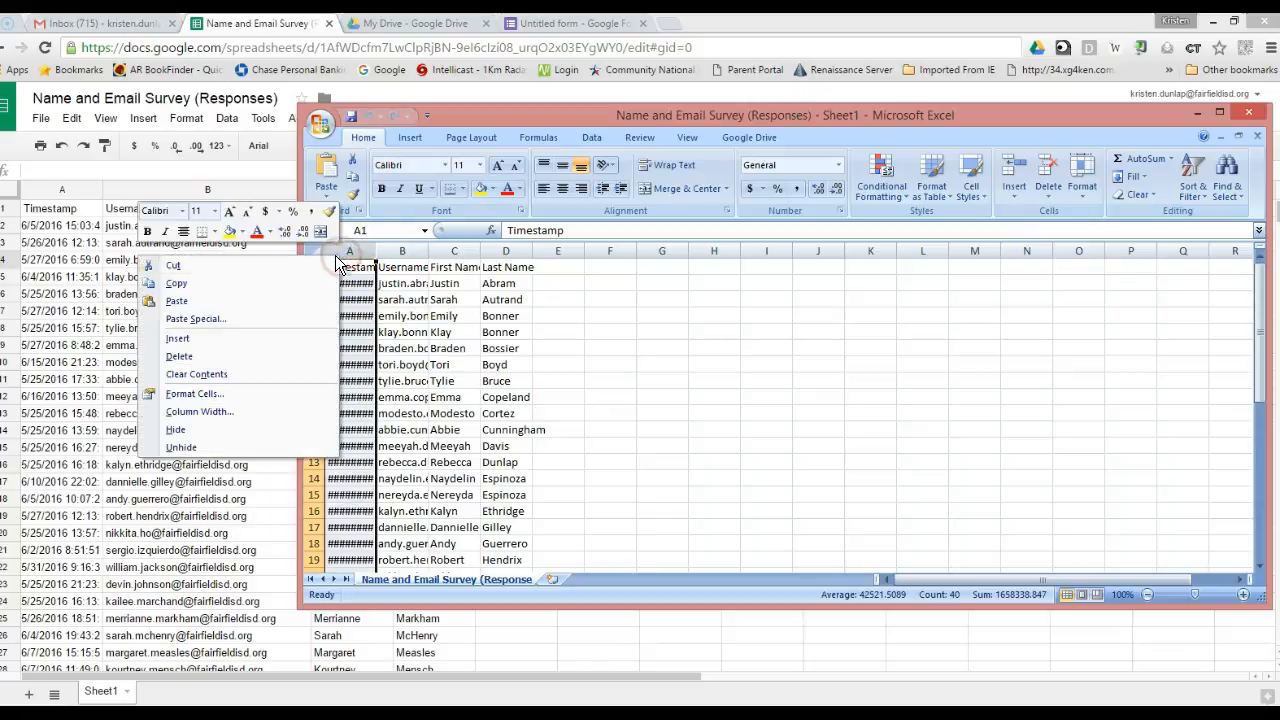
pyautogui.click(294, 353)
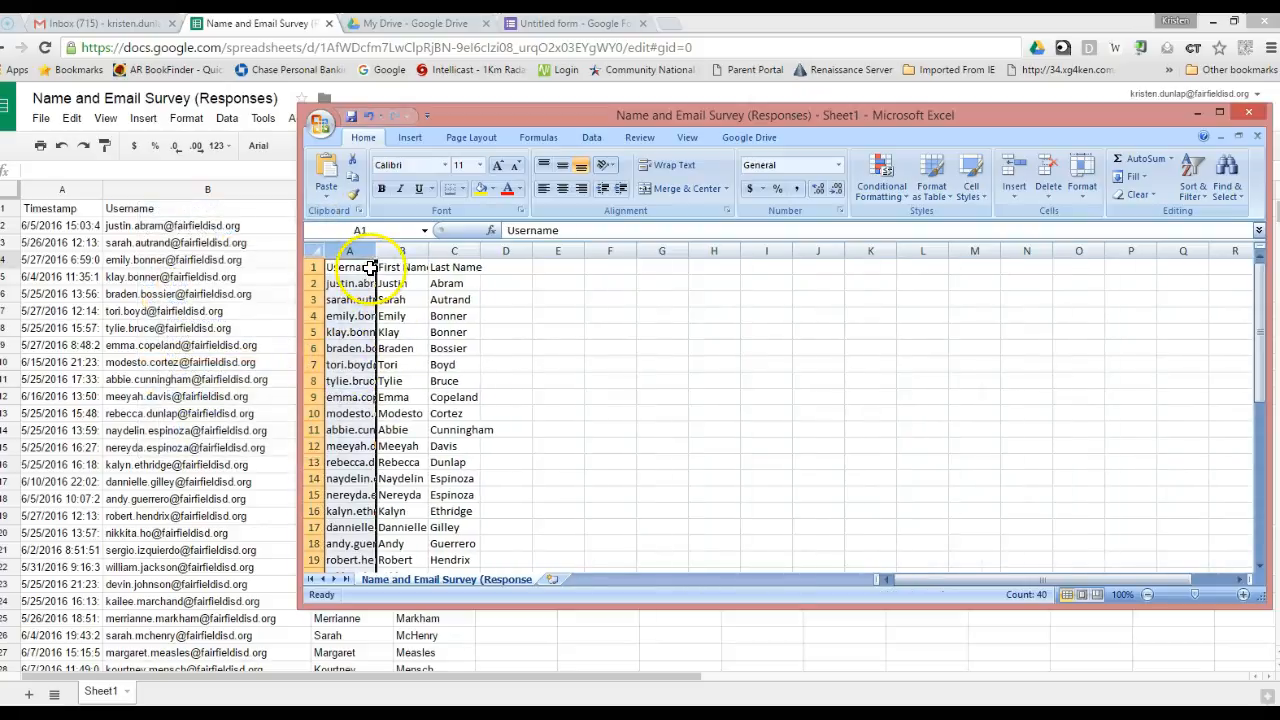
# Widen column A to fit the email addresses and rename the Username header to Email.
pyautogui.moveTo(375, 251); pyautogui.dragTo(458, 249)
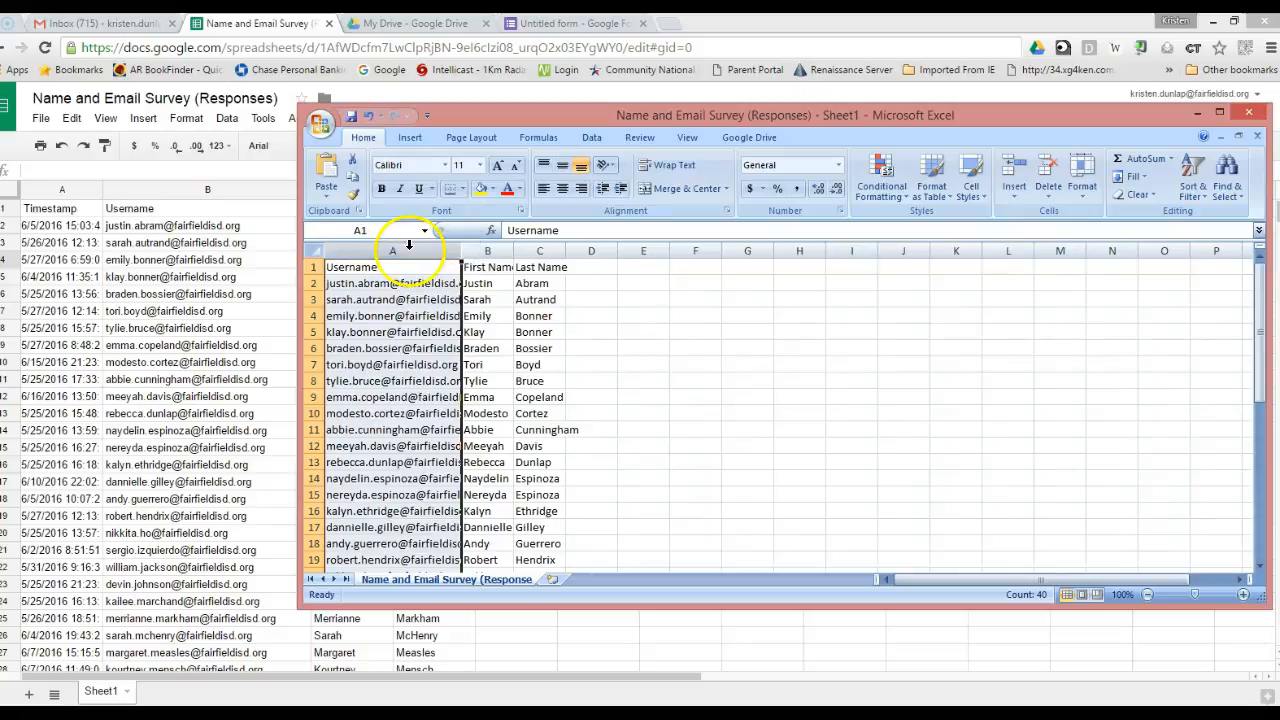
pyautogui.hotkey('ctrl', 'Down')
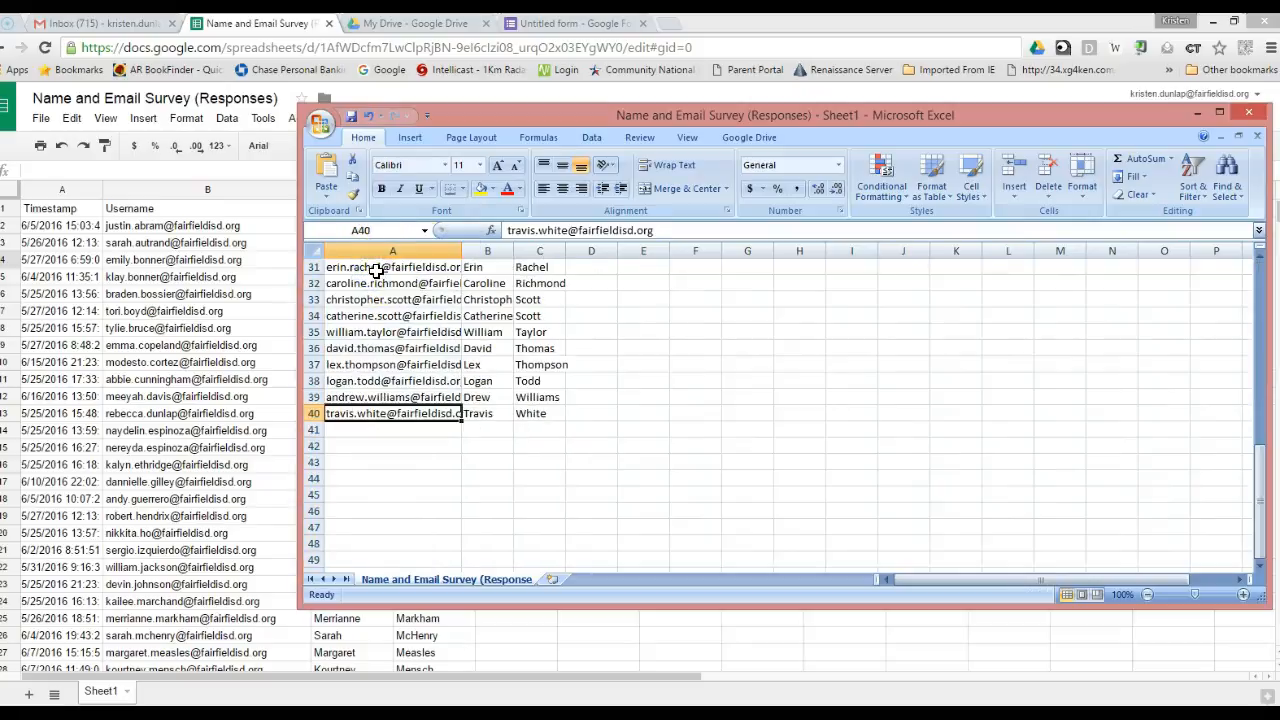
pyautogui.scroll(10, 400, 340)
pyautogui.click(372, 266)
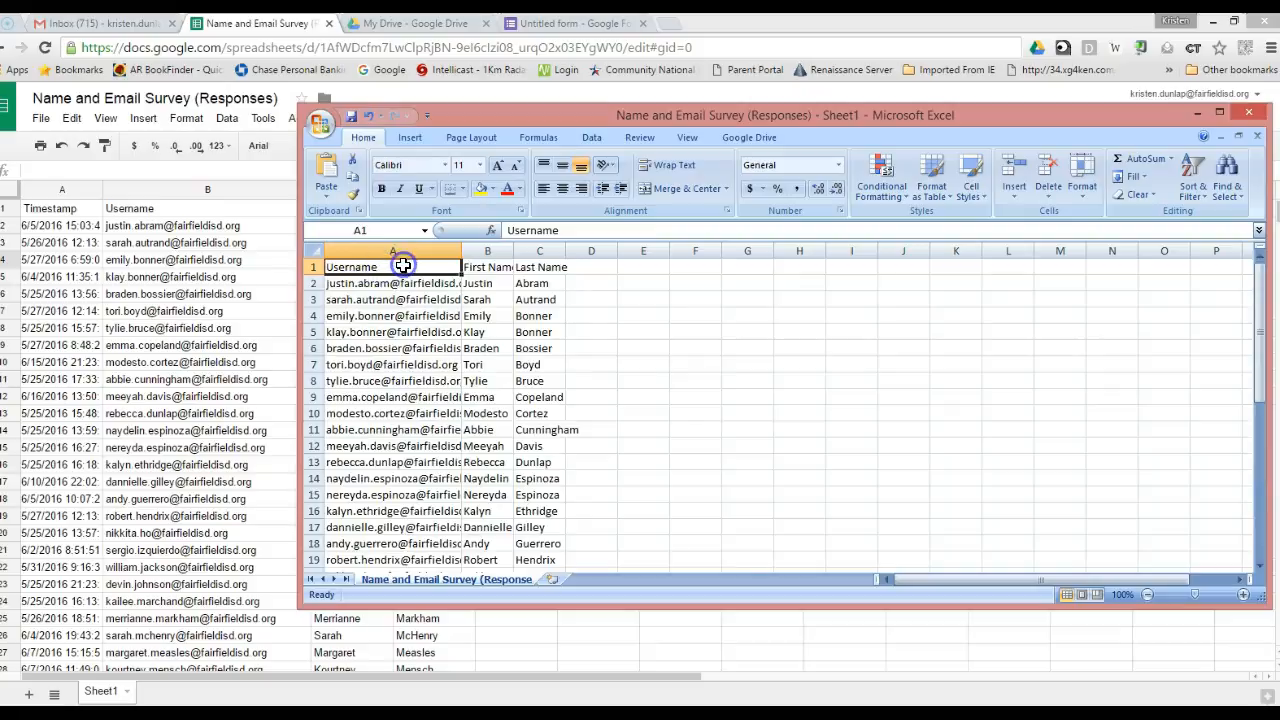
pyautogui.doubleClick(403, 266)
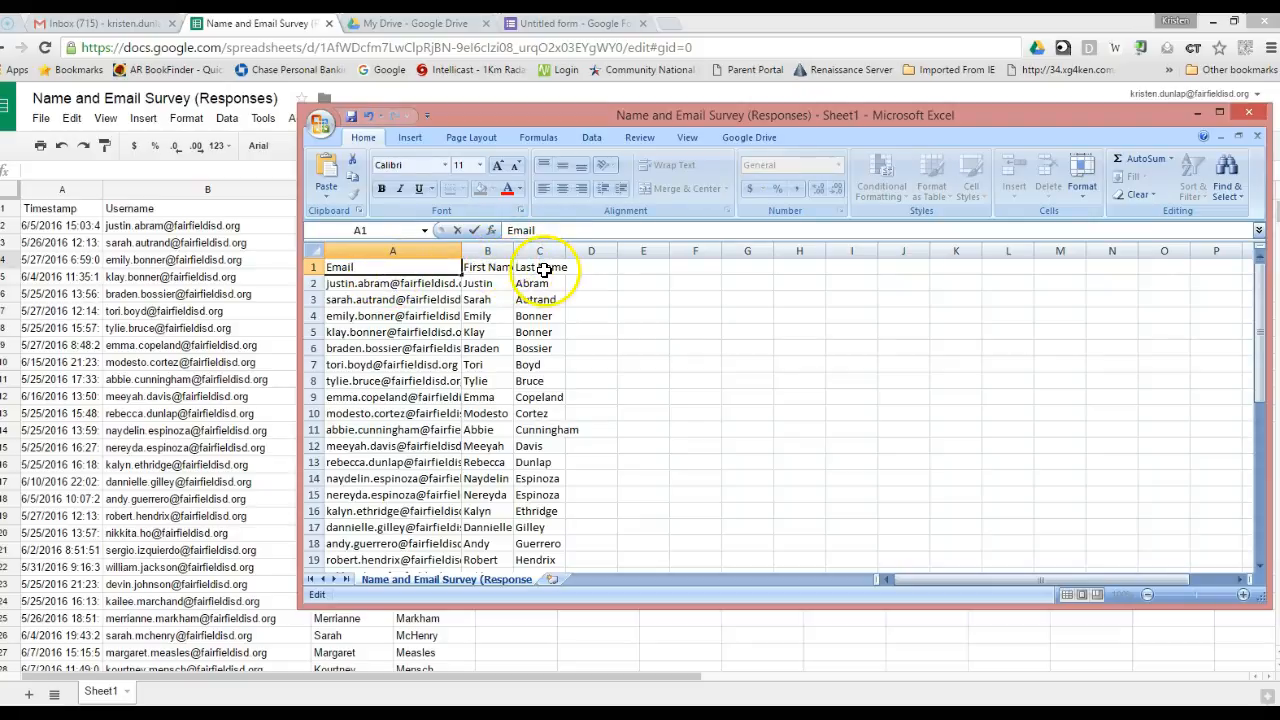
# Save the file in CSV format and minimize Excel.
pyautogui.click(320, 122)
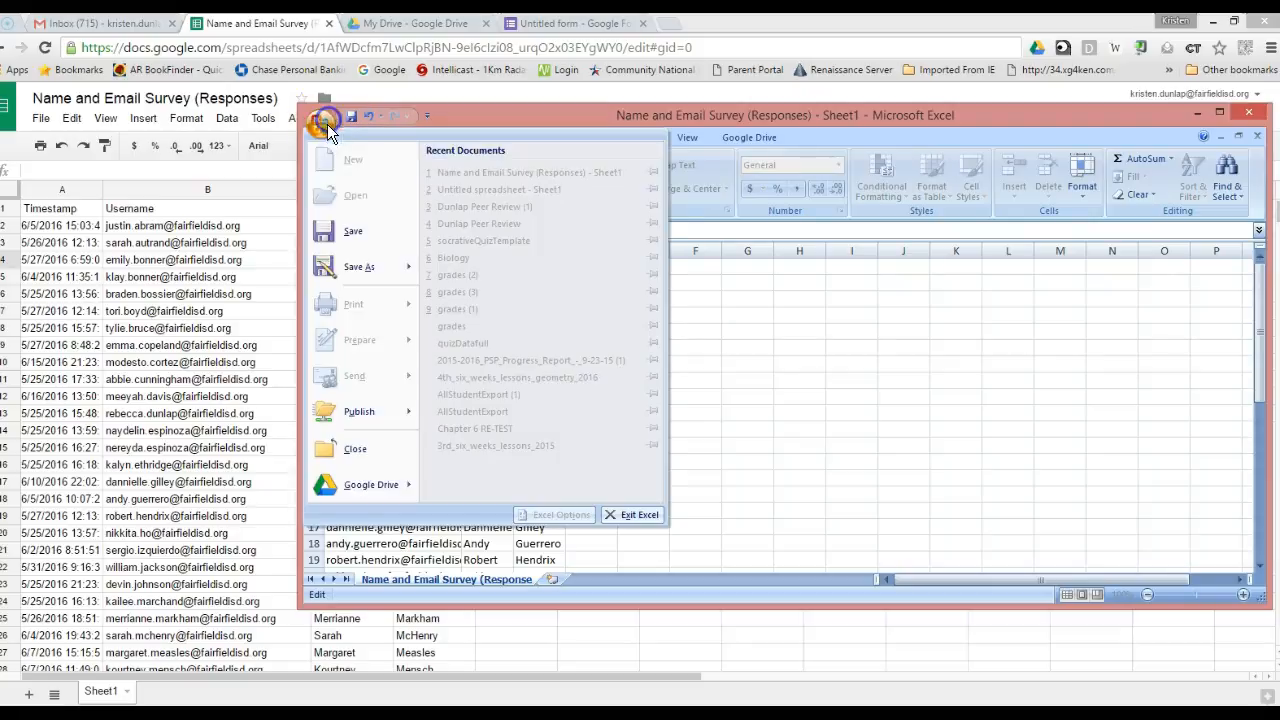
pyautogui.click(382, 233)
pyautogui.click(571, 427)
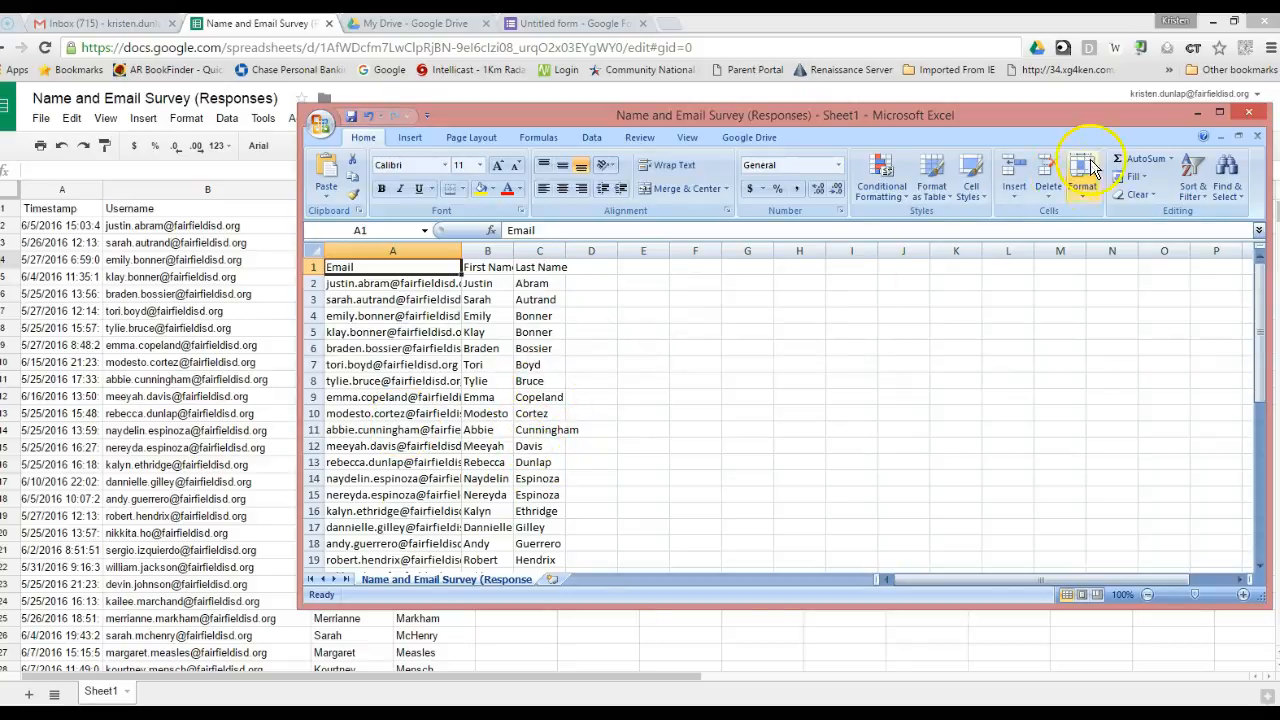
pyautogui.click(1202, 118)
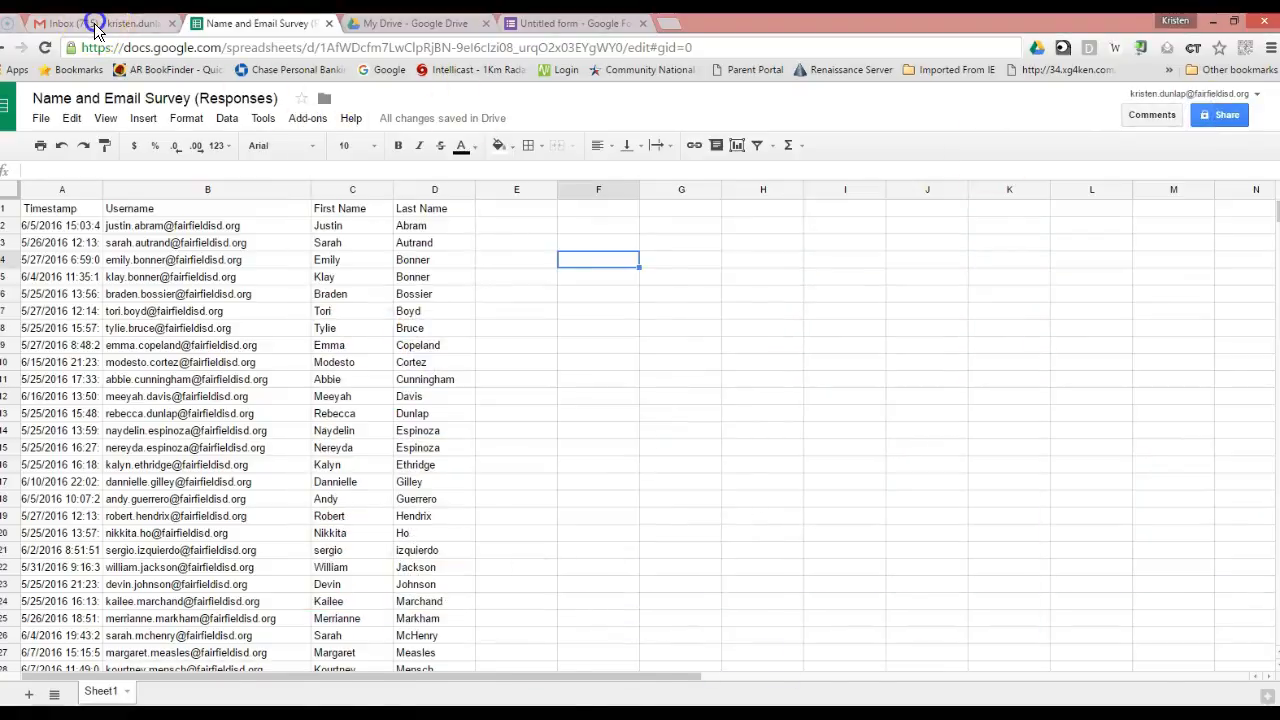
# Go from the Gmail inbox to Contacts and start an import from a file.
pyautogui.click(94, 23)
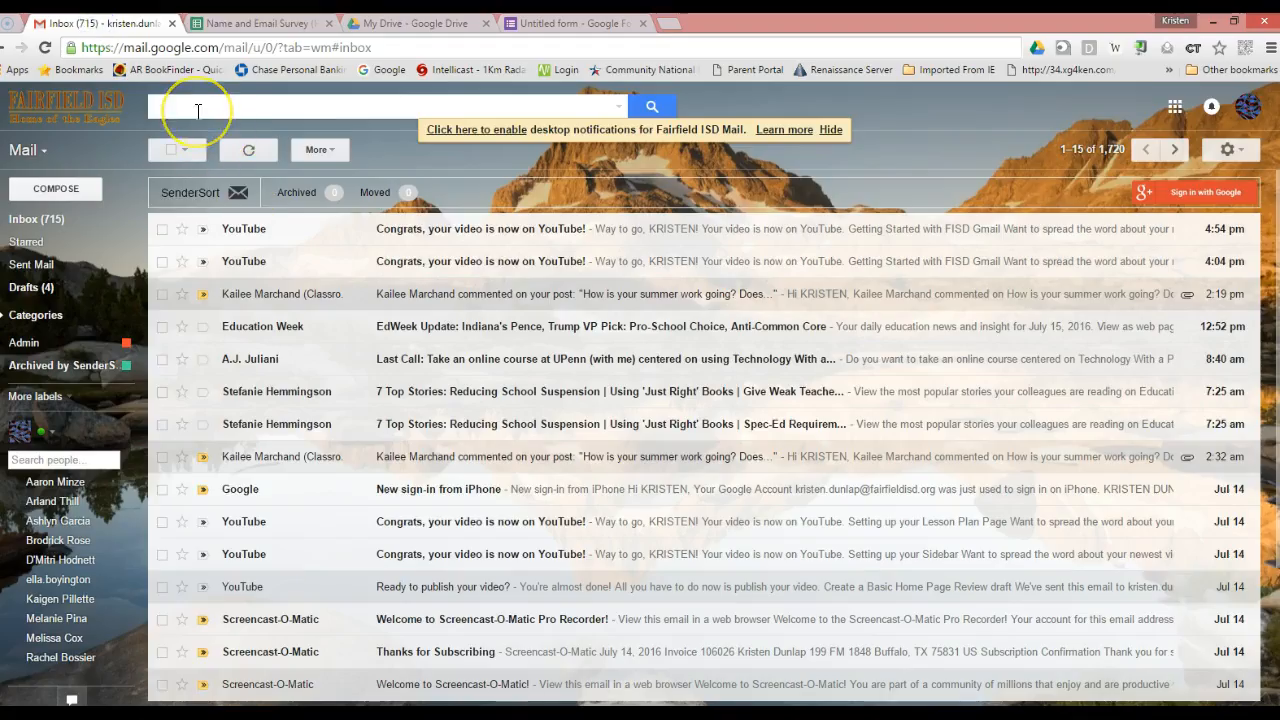
pyautogui.click(40, 150)
pyautogui.click(42, 206)
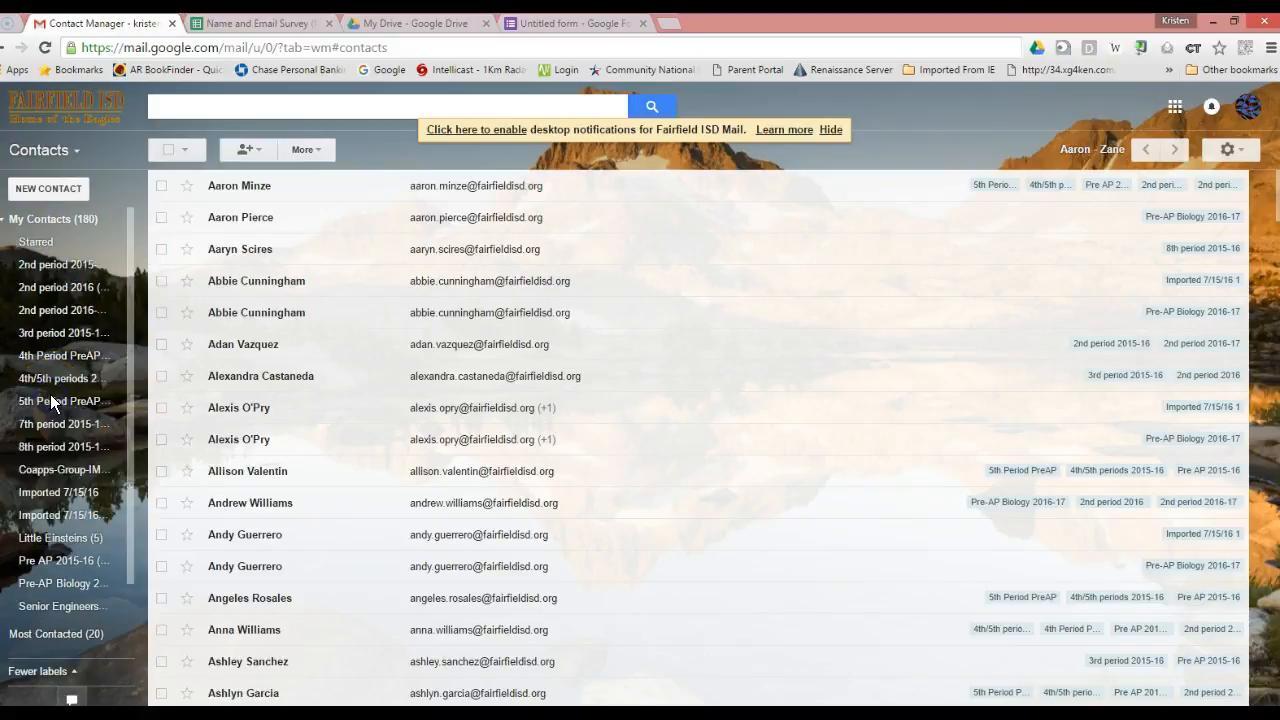
pyautogui.scroll(-2, 83, 577)
pyautogui.click(66, 641)
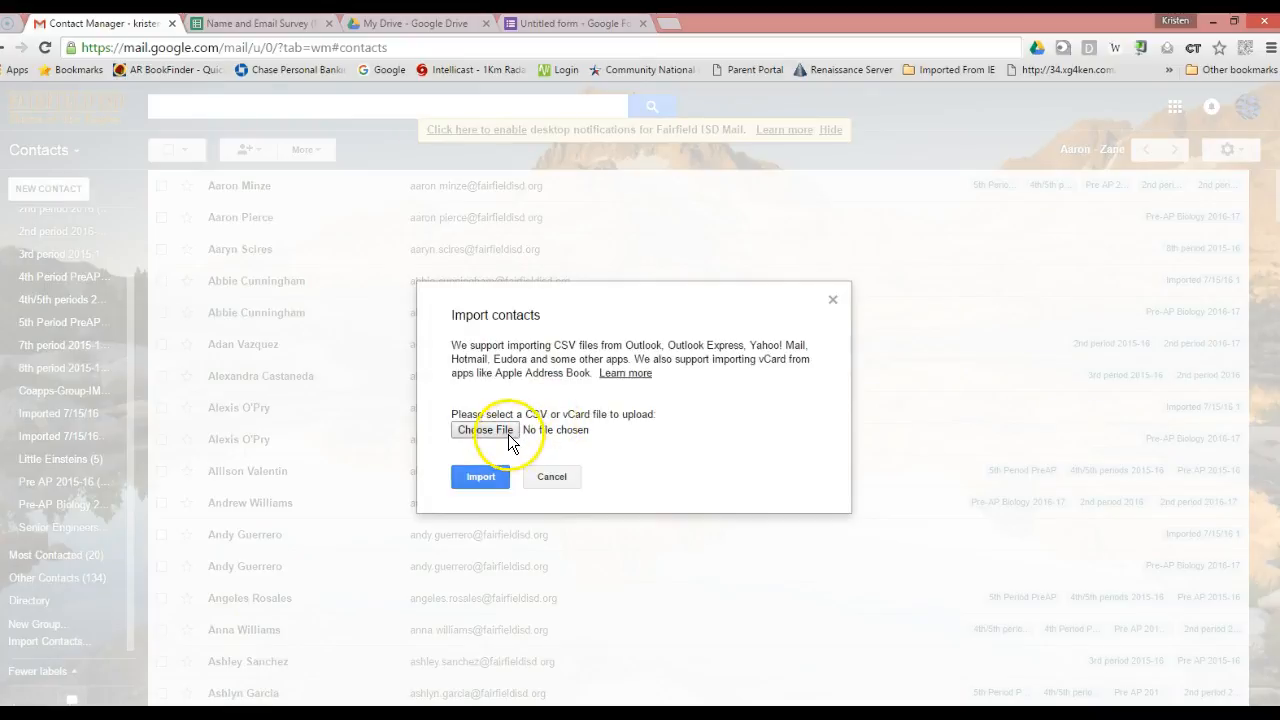
# Import the 'Name and Email Survey (Responses) - Sheet1' CSV from Downloads into Contacts.
pyautogui.click(506, 432)
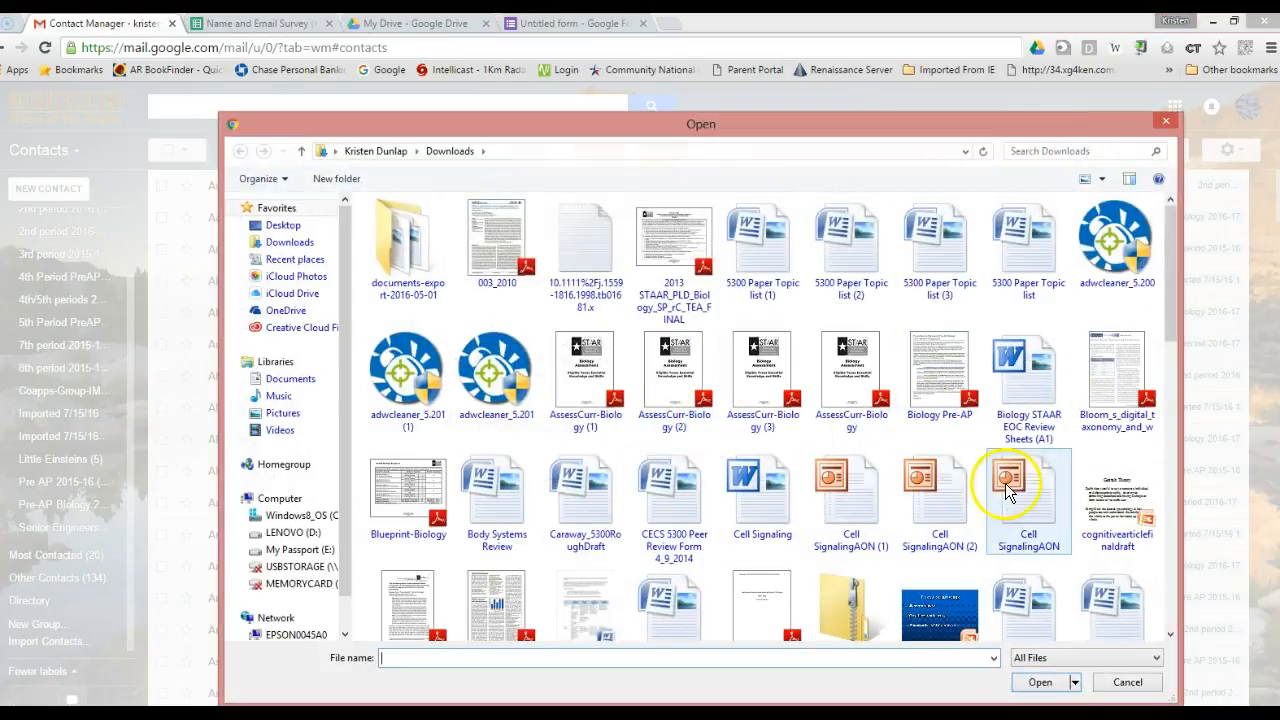
pyautogui.moveTo(1166, 337); pyautogui.dragTo(1149, 517)
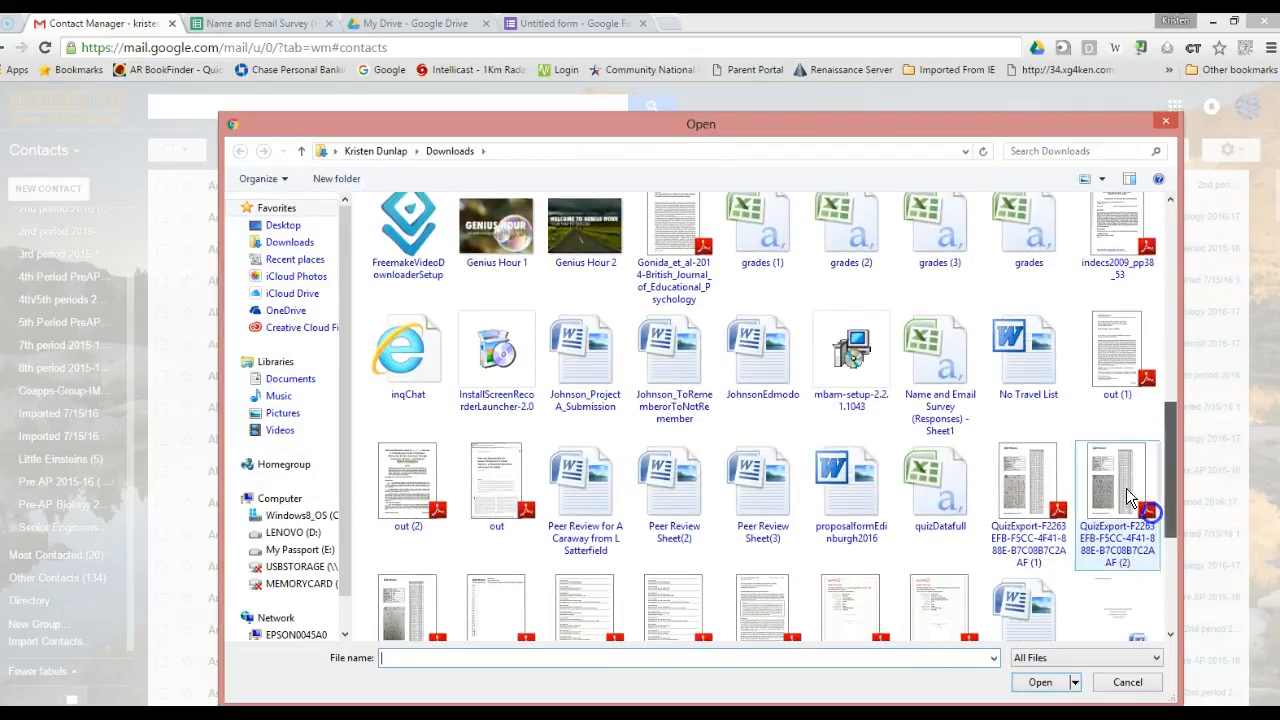
pyautogui.doubleClick(949, 393)
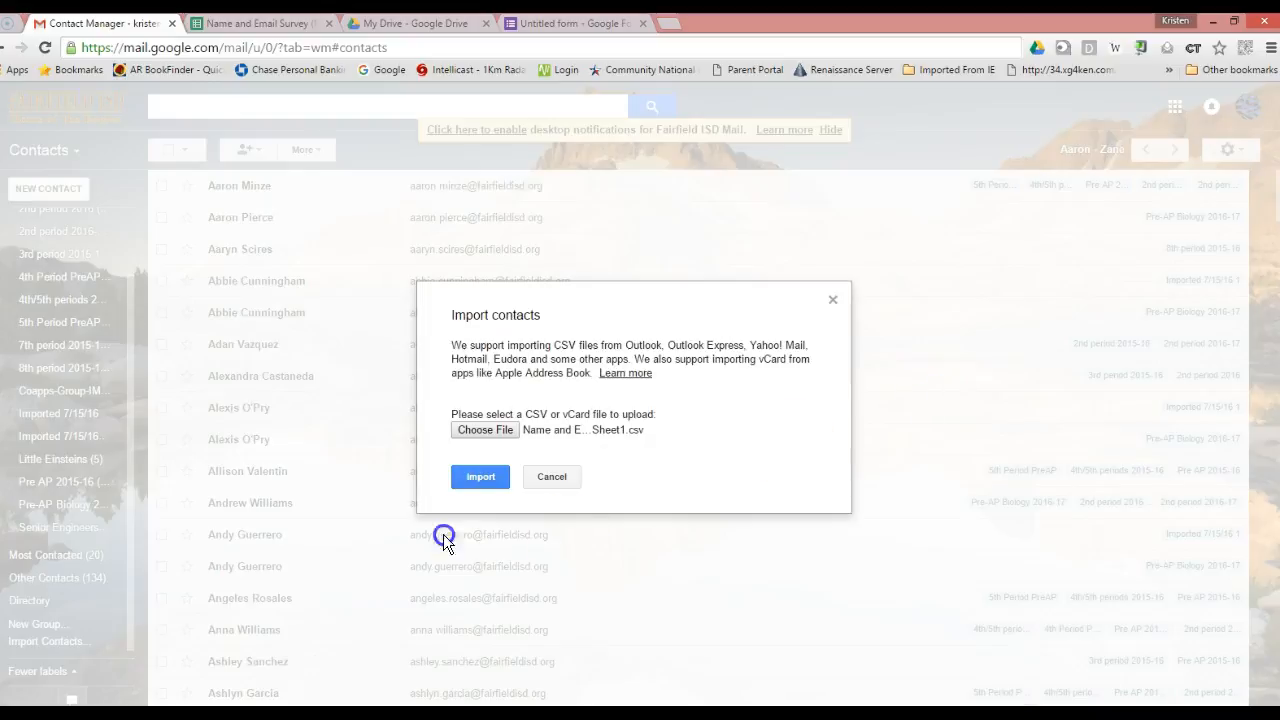
pyautogui.click(482, 476)
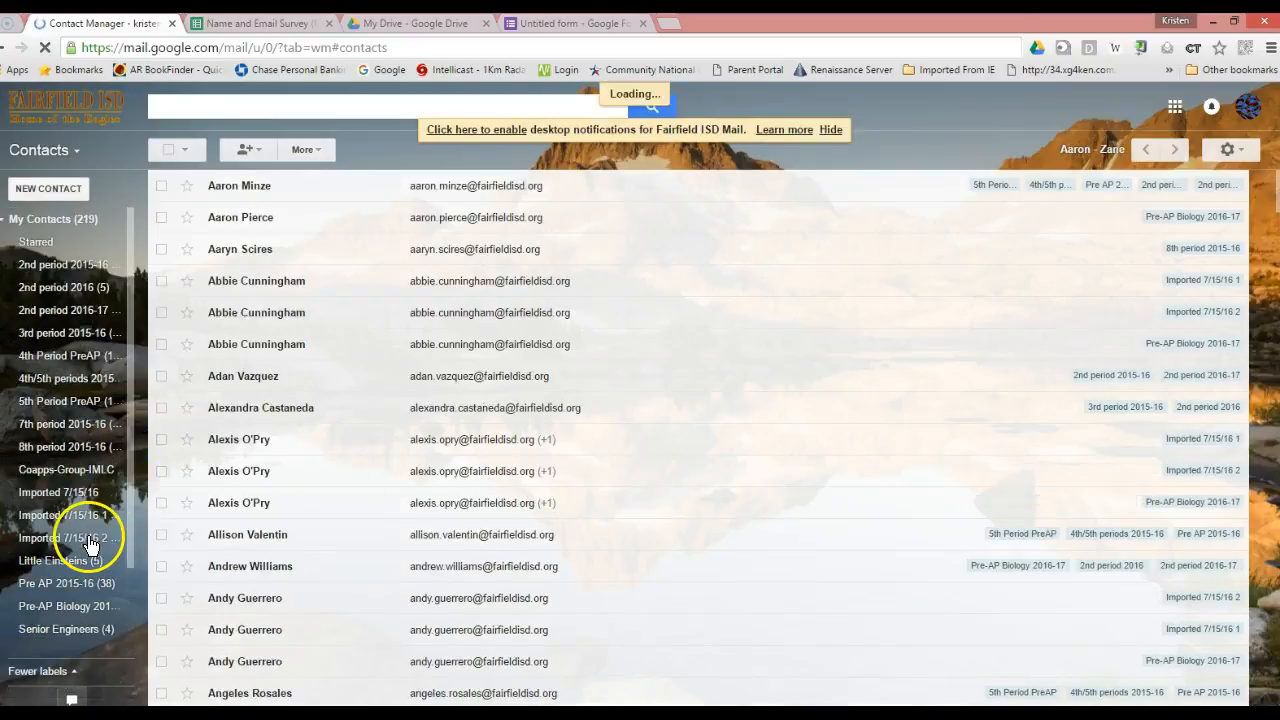
# Open the 'Imported 7/15/16 2' group and review the 39 imported survey contacts.
pyautogui.click(92, 540)
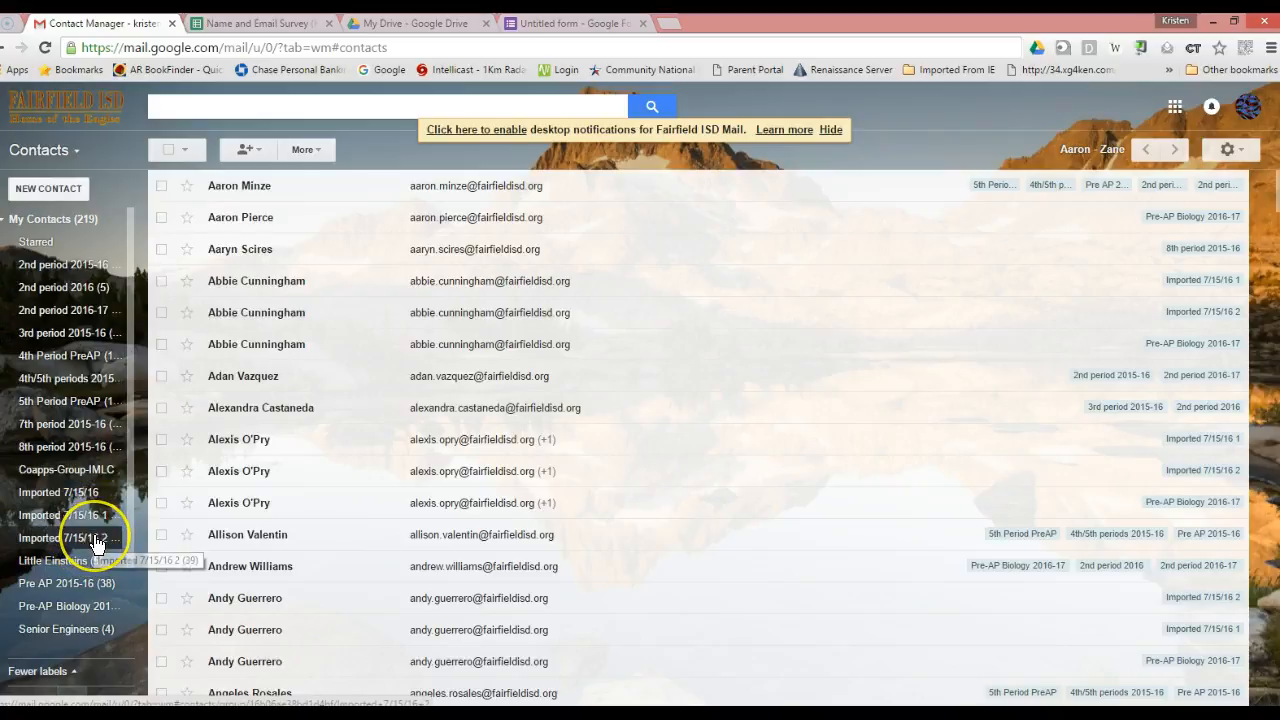
pyautogui.click(104, 543)
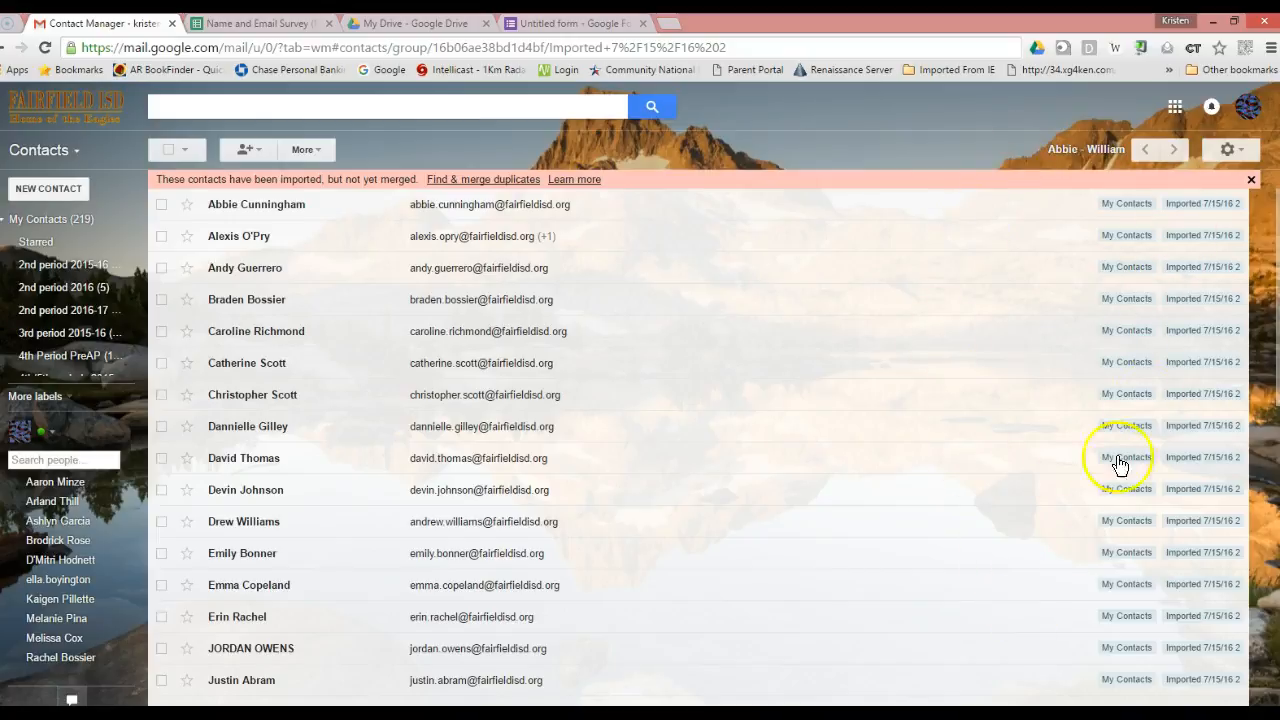
pyautogui.scroll(-1, 414, 443)
pyautogui.scroll(1, 428, 443)
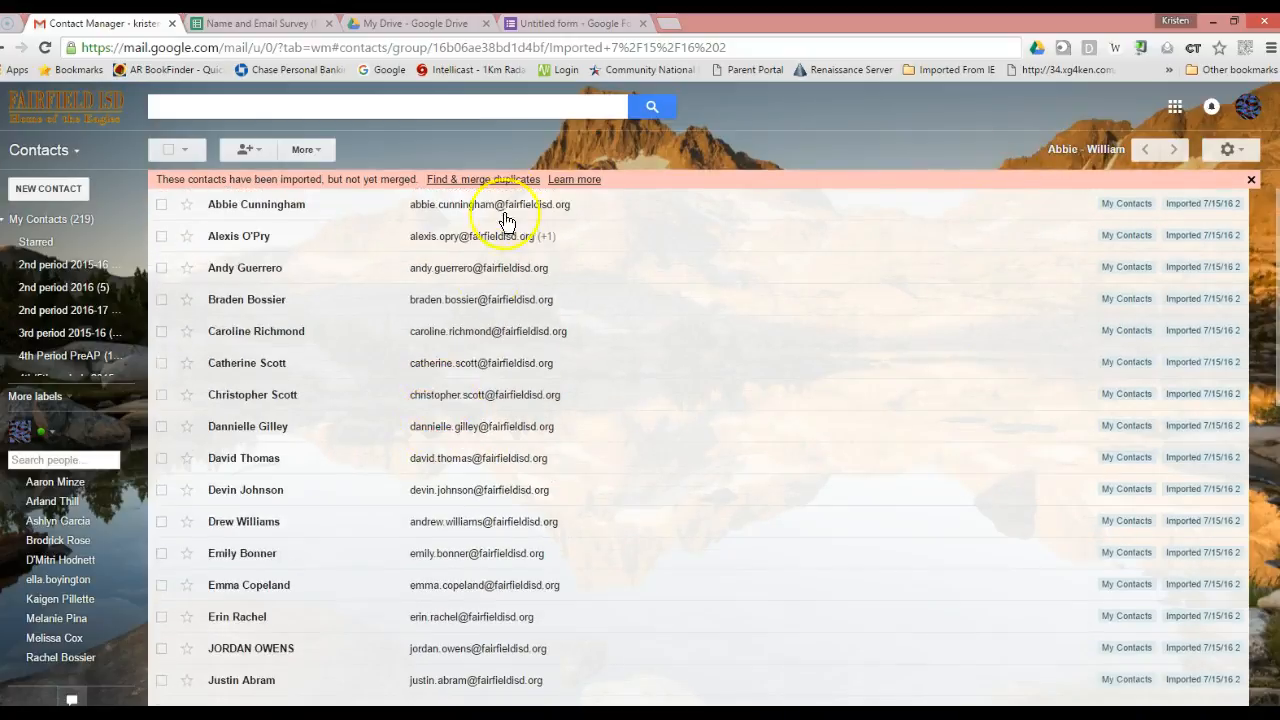